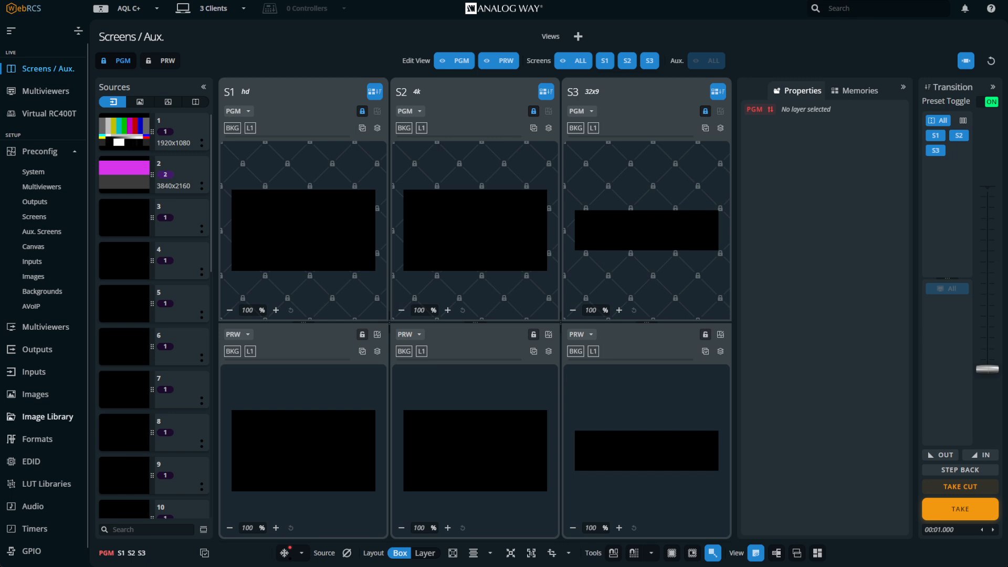
Upload three images into the Image Library
{"action": "left_click", "coordinate": [47, 416]}
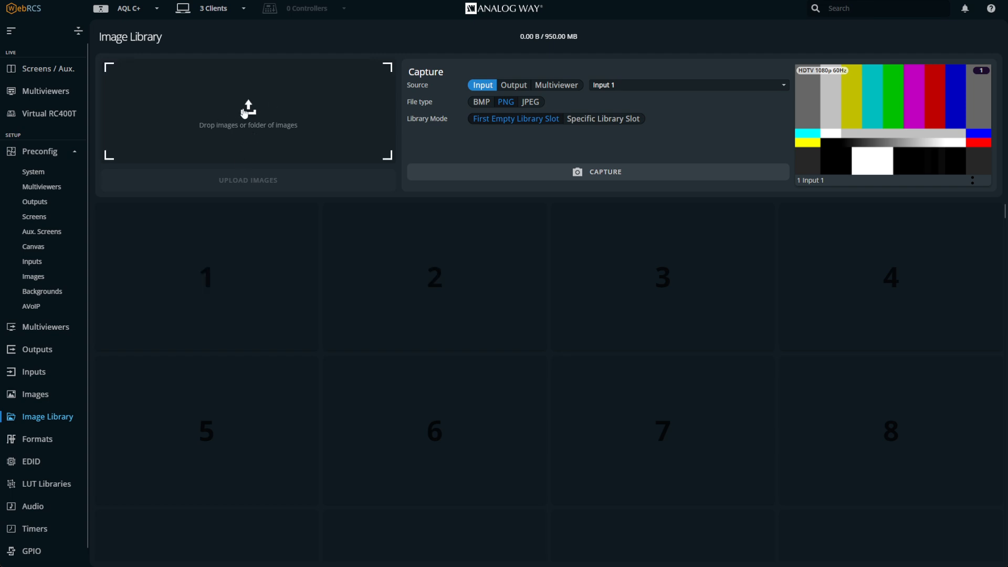
{"action": "left_click", "coordinate": [250, 111]}
{"action": "left_click", "coordinate": [295, 190]}
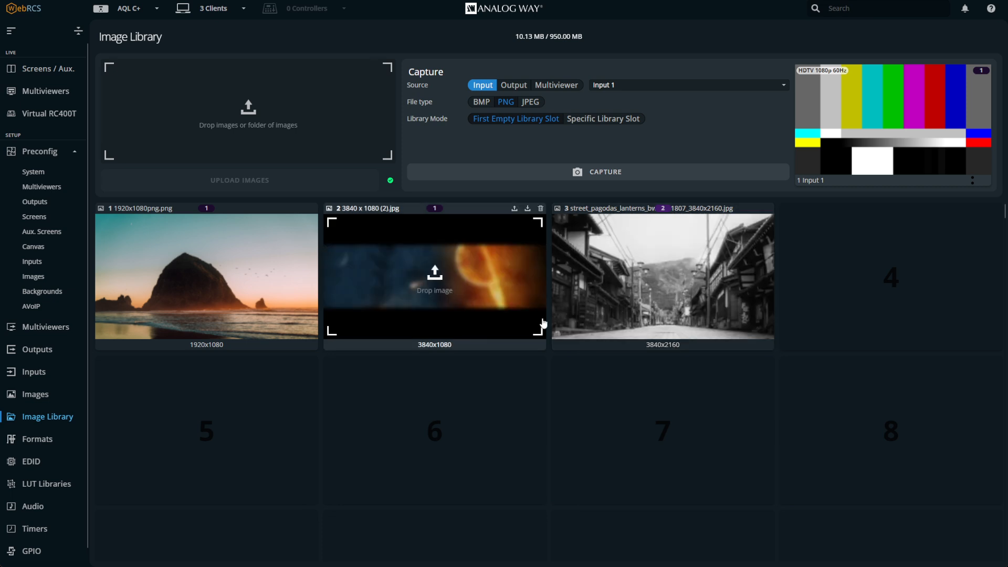
Browse the Screens, Outputs, Images and Image Library pages to review the uploaded images
{"action": "left_click", "coordinate": [57, 71]}
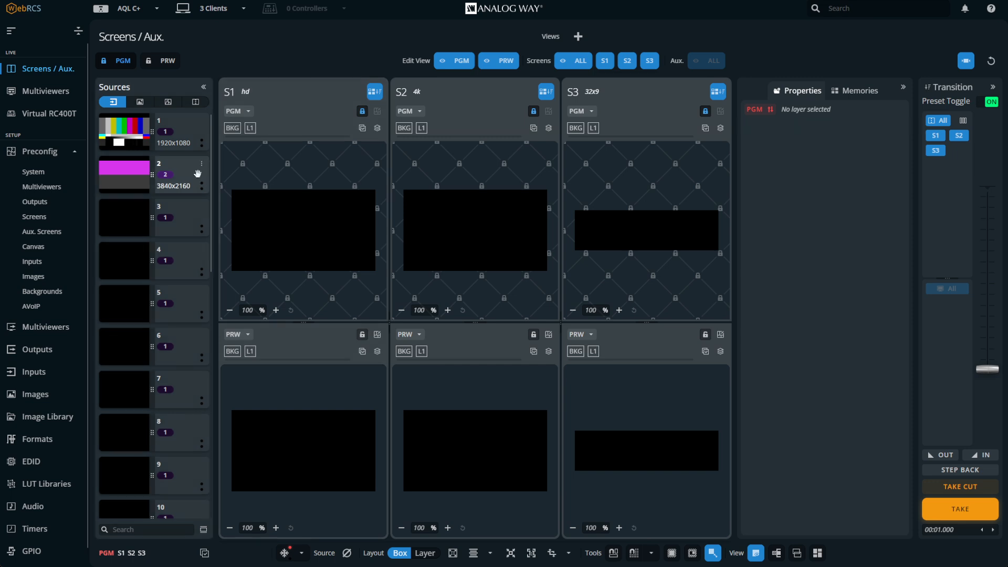
{"action": "left_click", "coordinate": [37, 349]}
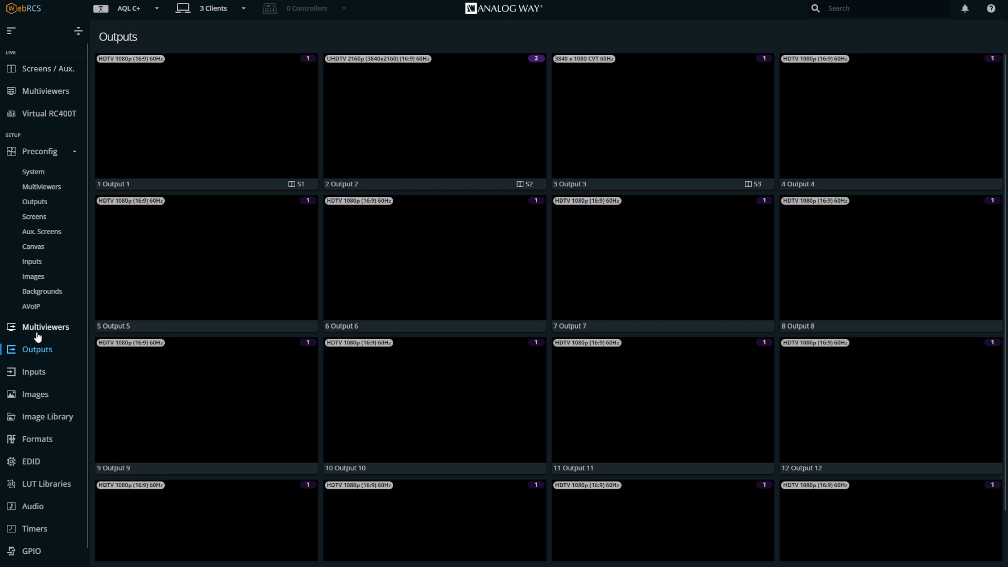
{"action": "left_click", "coordinate": [36, 394]}
{"action": "left_click", "coordinate": [39, 417]}
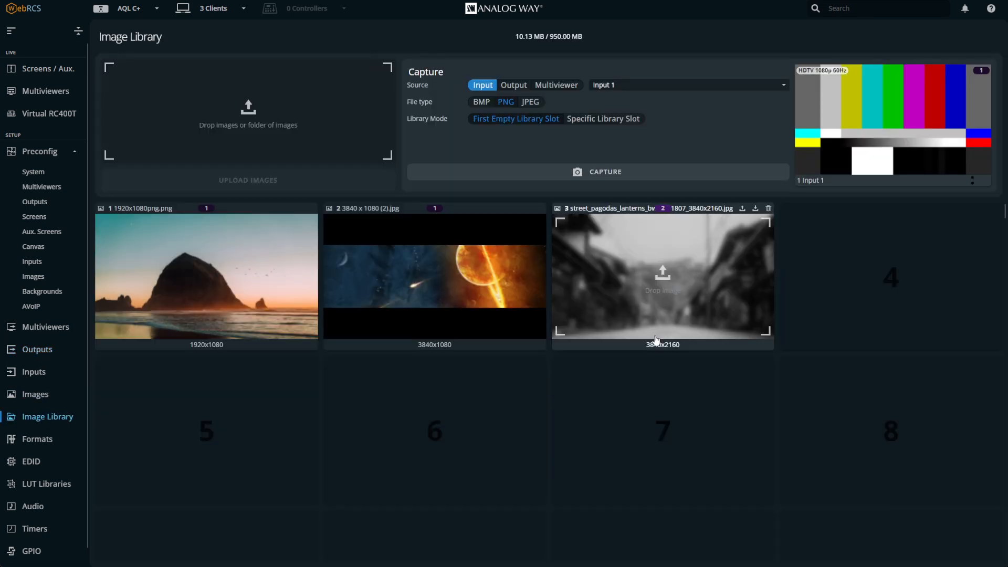
{"action": "scroll", "coordinate": [983, 235], "scroll_direction": "down", "scroll_amount": 1}
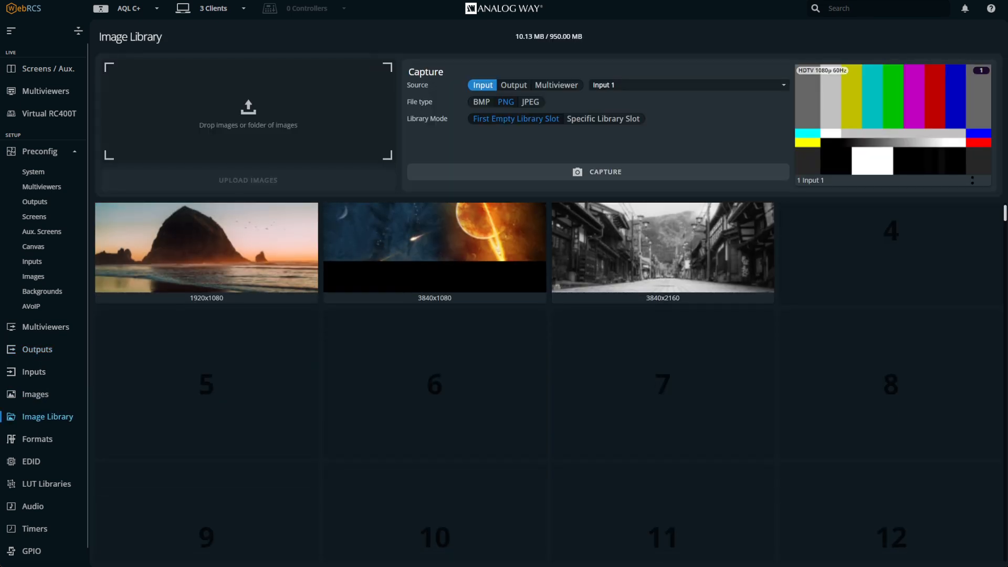
{"action": "mouse_move", "coordinate": [1005, 213]}
{"action": "left_mouse_down"}
{"action": "mouse_move", "coordinate": [1000, 564]}
{"action": "mouse_move", "coordinate": [995, 213]}
{"action": "left_mouse_up"}
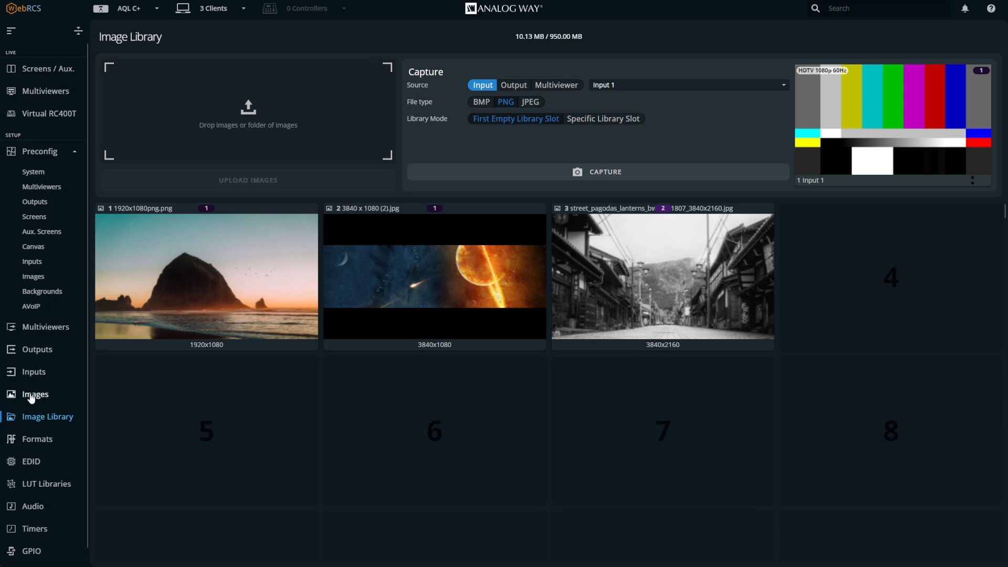
Assign the street_pagodas 3840x2160 library image to Image 1 and turn off its Allow downscale option
{"action": "left_click", "coordinate": [33, 394]}
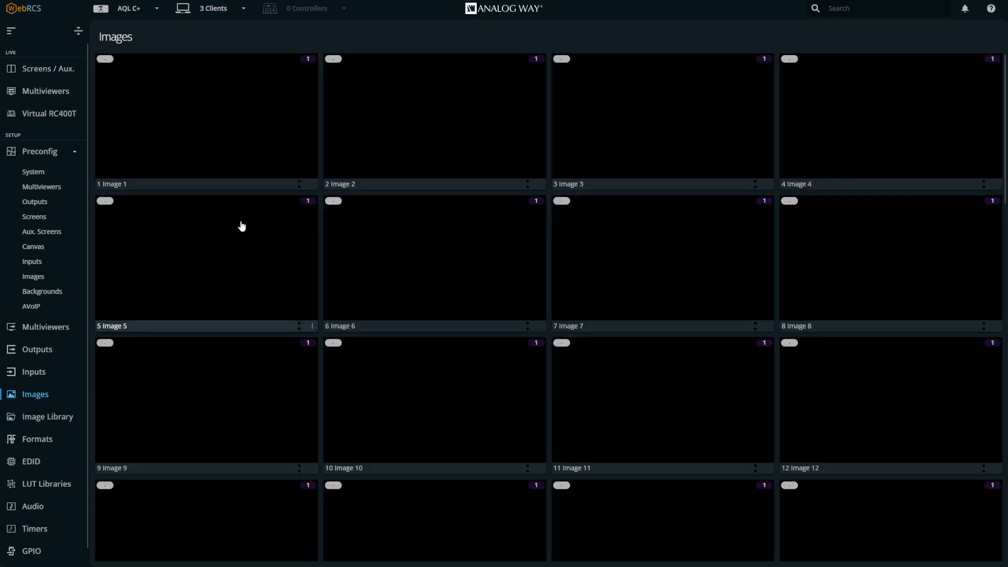
{"action": "left_click", "coordinate": [245, 138]}
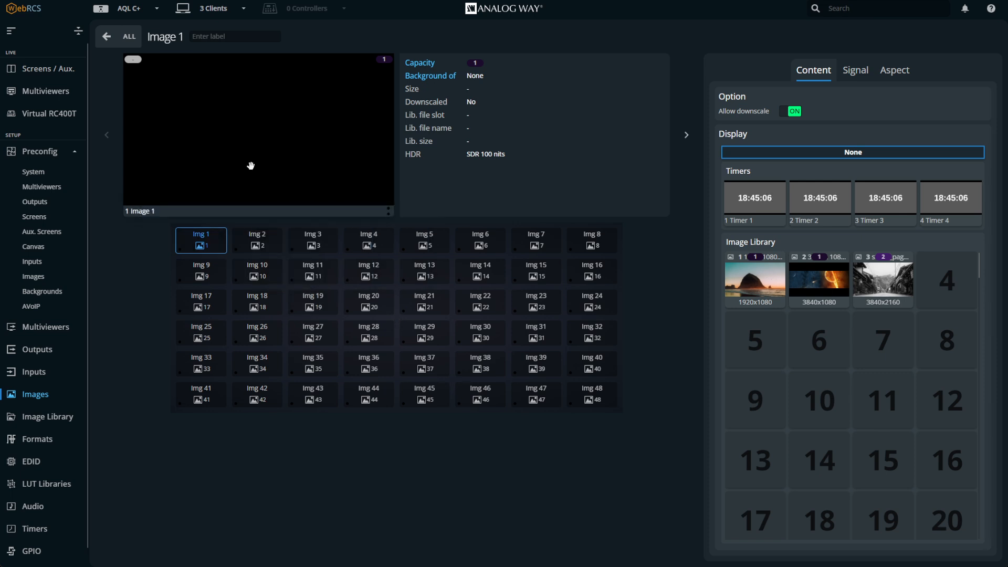
{"action": "left_click", "coordinate": [257, 239]}
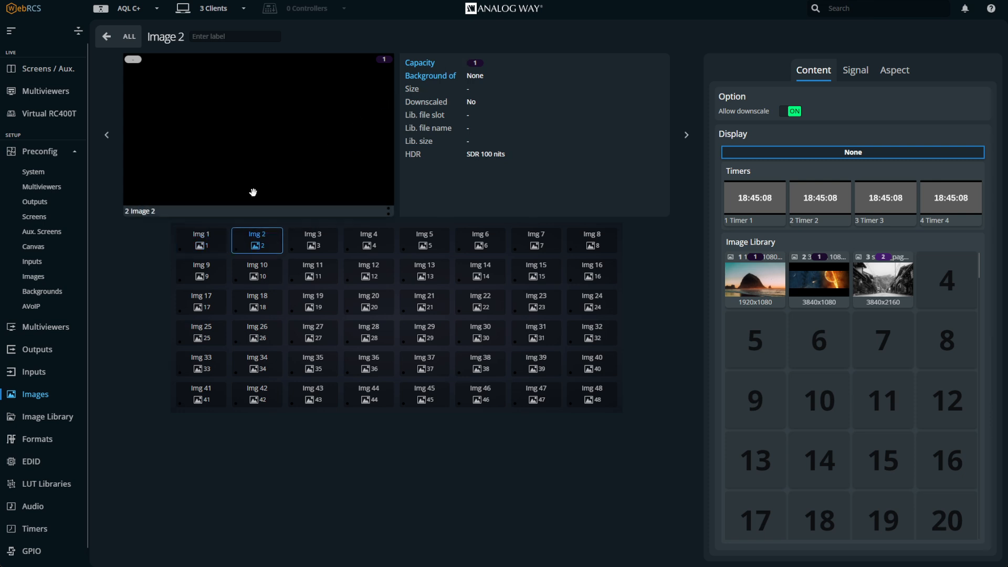
{"action": "left_click", "coordinate": [215, 244]}
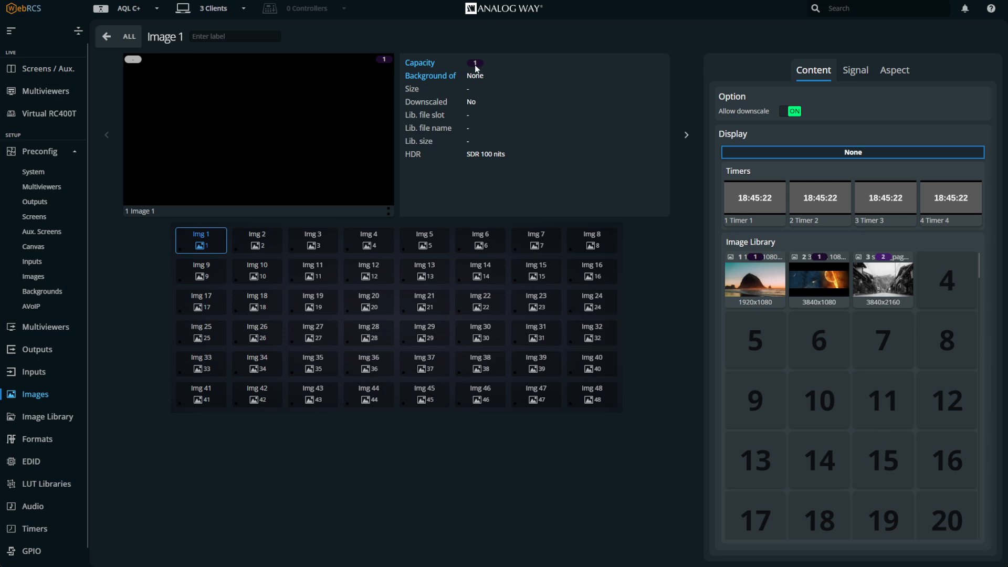
{"action": "left_click_drag", "start_coordinate": [273, 210], "coordinate": [216, 247]}
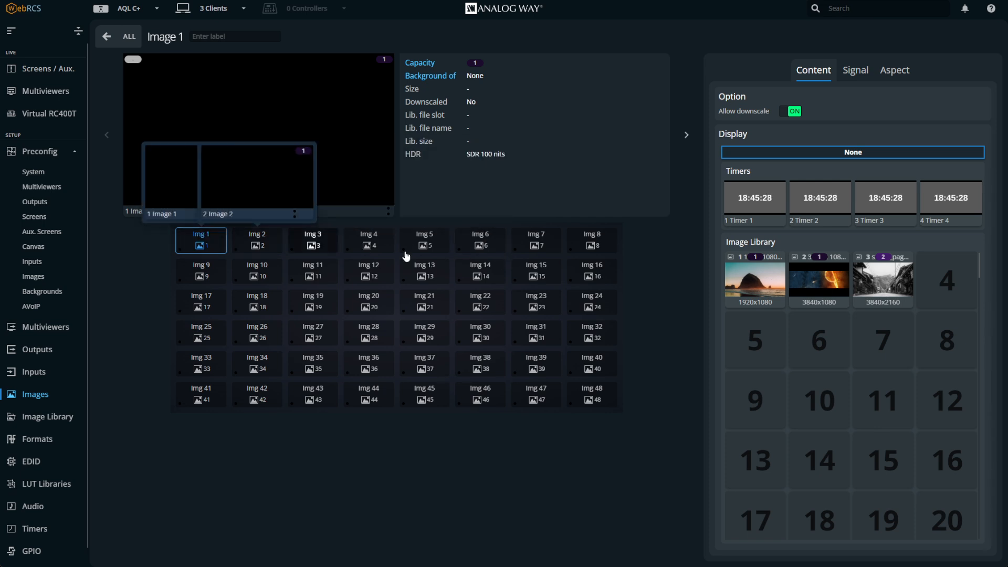
{"action": "left_click", "coordinate": [879, 277]}
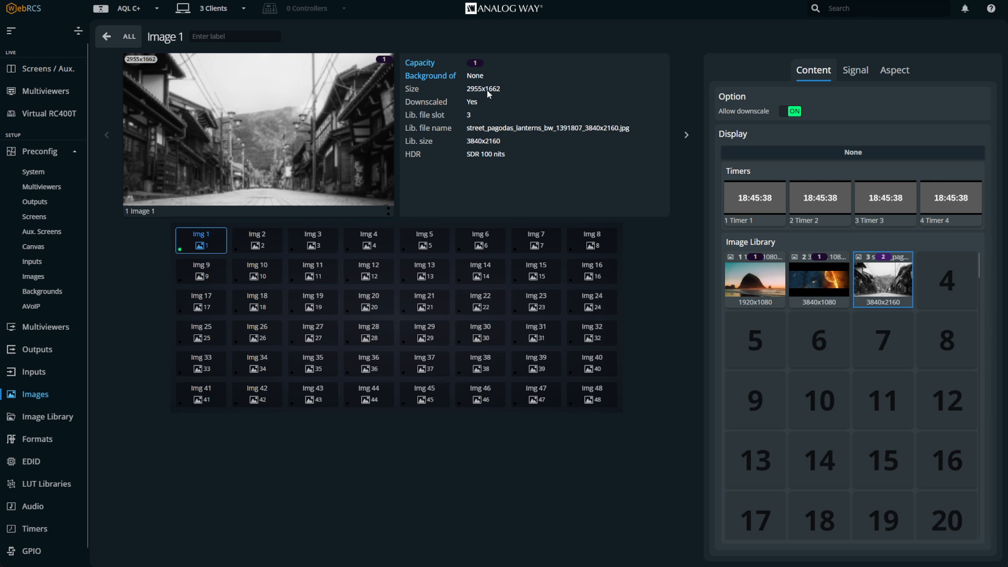
{"action": "left_click", "coordinate": [790, 112]}
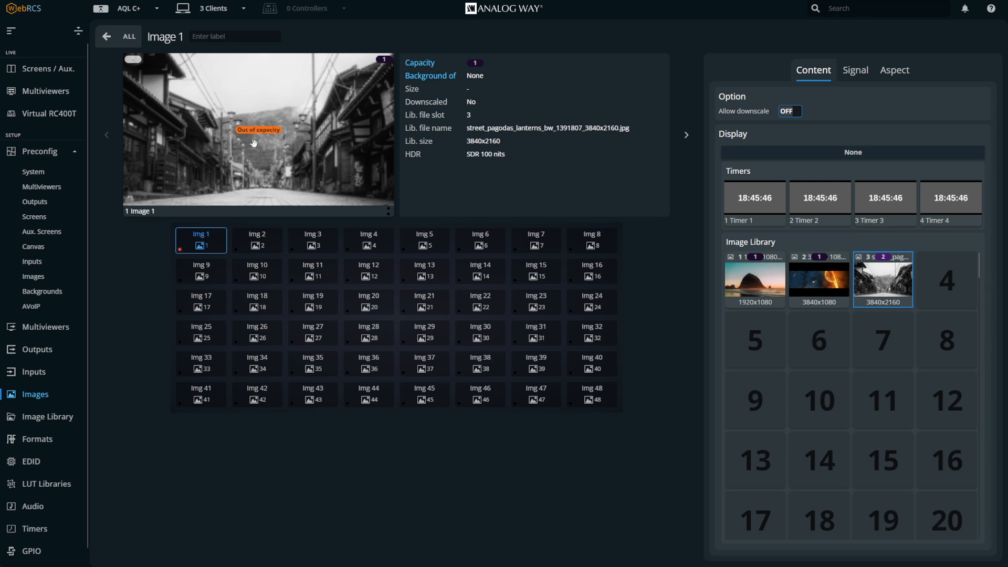
{"action": "mouse_move", "coordinate": [213, 242]}
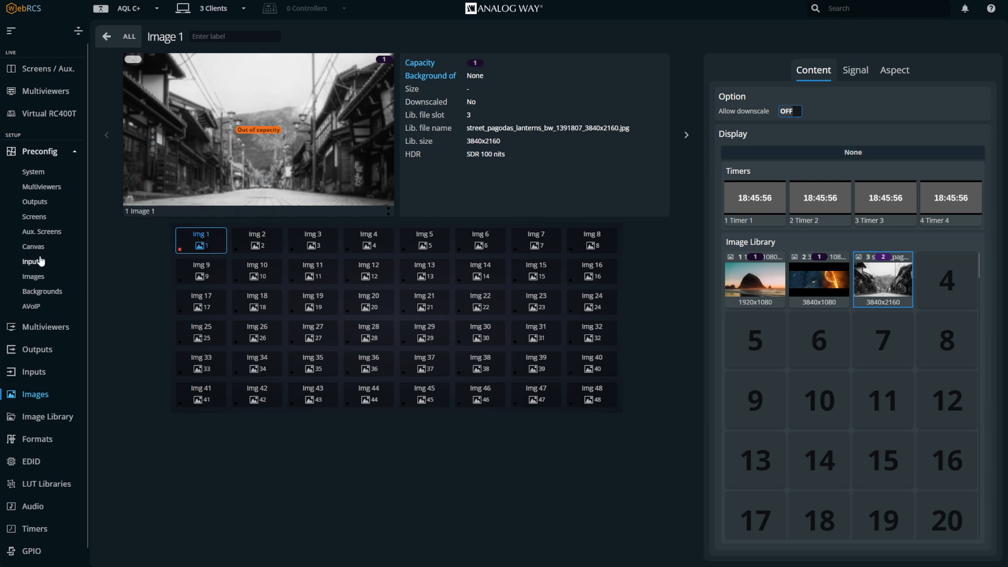
Set Img1's expected image resolution to UHDTV 2160p (3840x2160) in the image preconfiguration and apply the change
{"action": "left_click", "coordinate": [38, 153]}
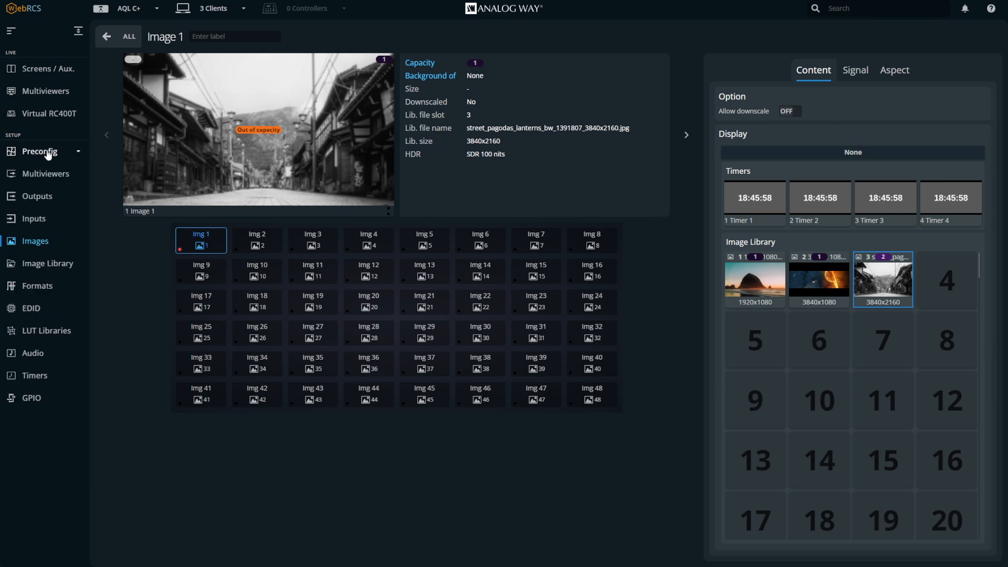
{"action": "left_click", "coordinate": [44, 153]}
{"action": "left_click", "coordinate": [47, 153]}
{"action": "left_click", "coordinate": [47, 153]}
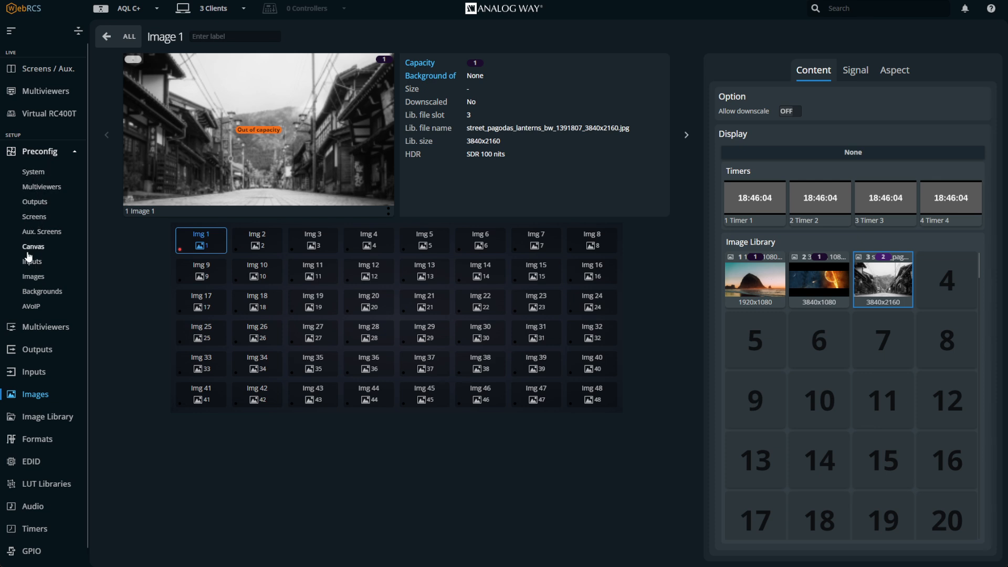
{"action": "left_click", "coordinate": [34, 277]}
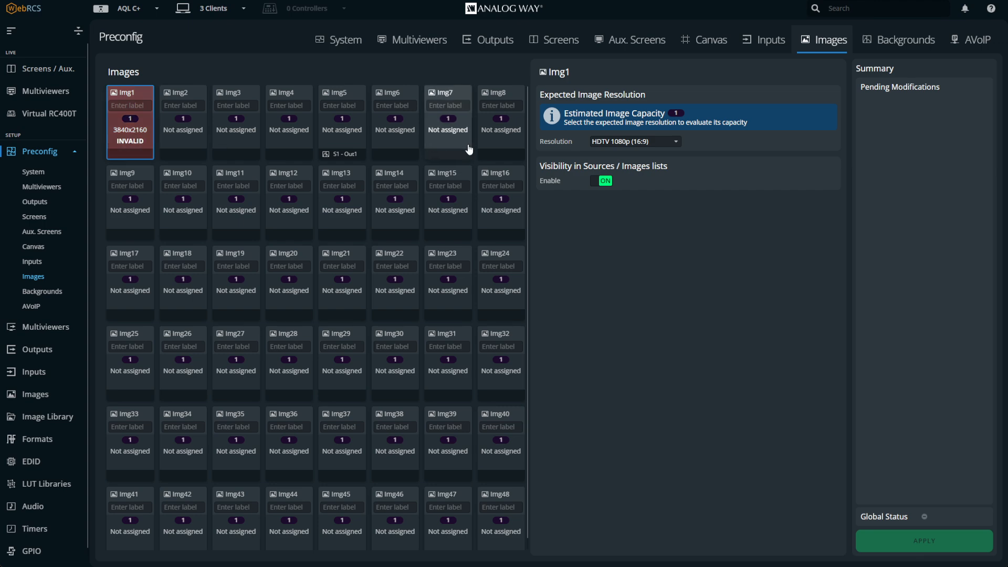
{"action": "left_click", "coordinate": [625, 143]}
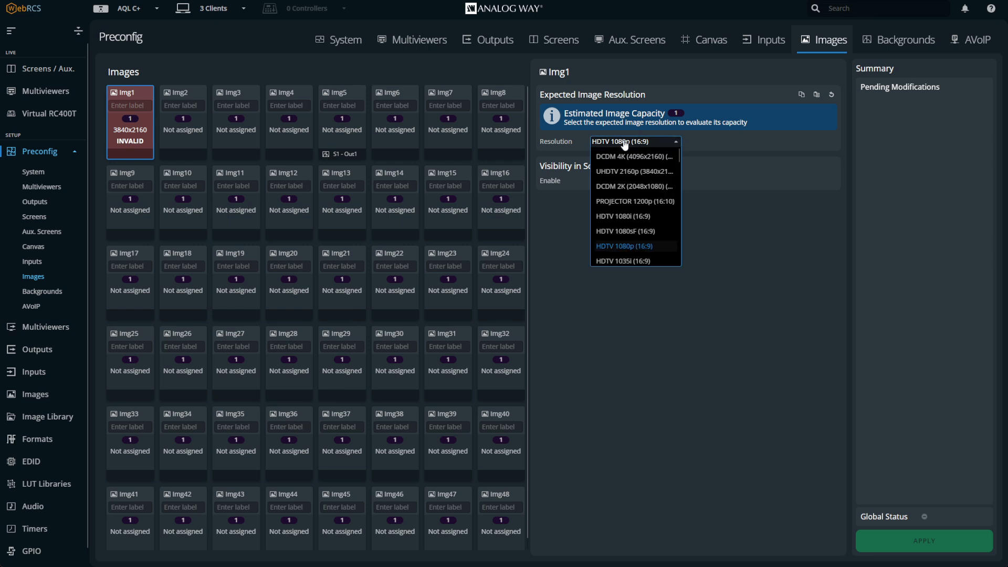
{"action": "left_click", "coordinate": [634, 171]}
{"action": "left_click", "coordinate": [924, 541]}
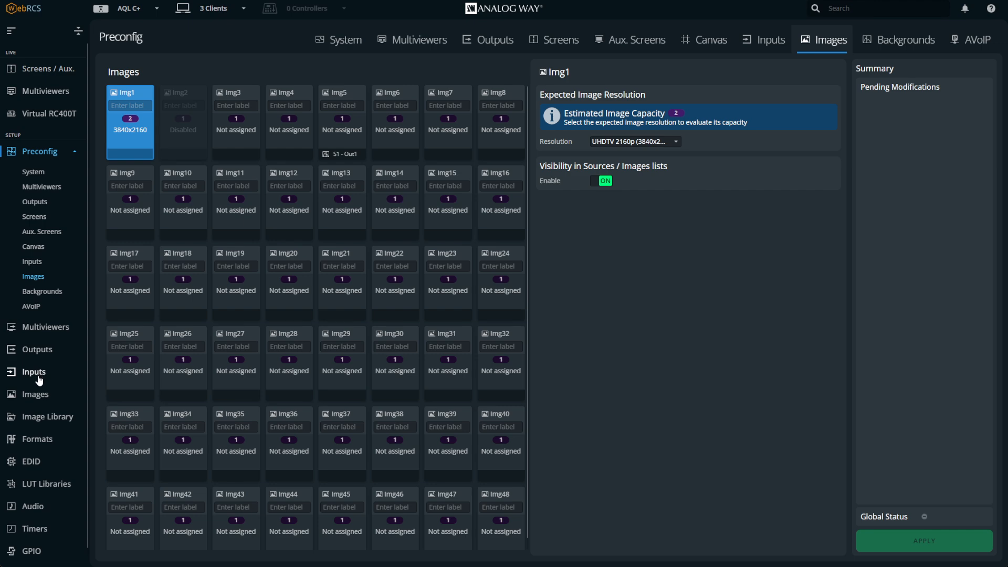
Open Image 1 and inspect the neighbouring image slots
{"action": "left_click", "coordinate": [34, 395]}
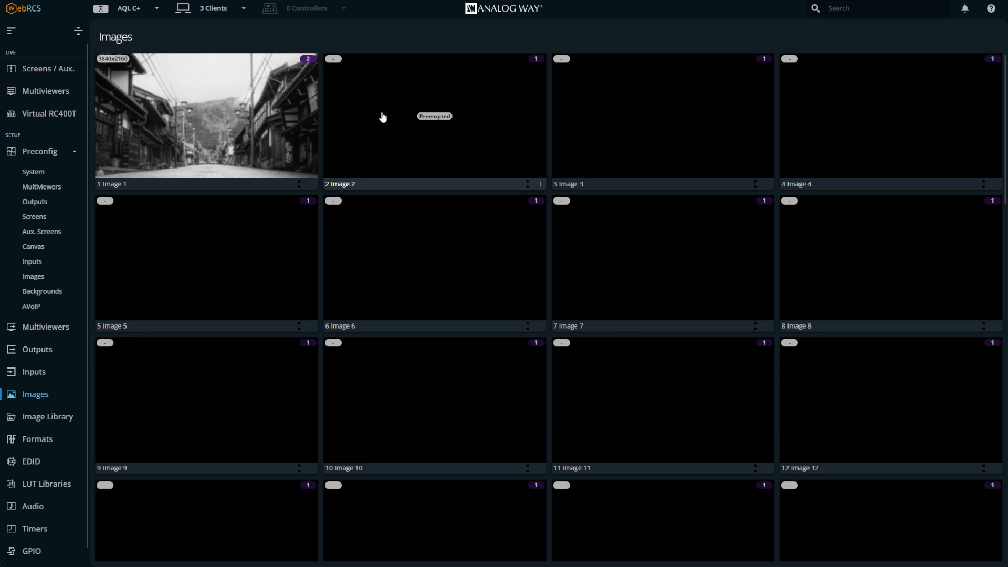
{"action": "left_click", "coordinate": [267, 125]}
{"action": "left_click_drag", "start_coordinate": [267, 124], "coordinate": [212, 247]}
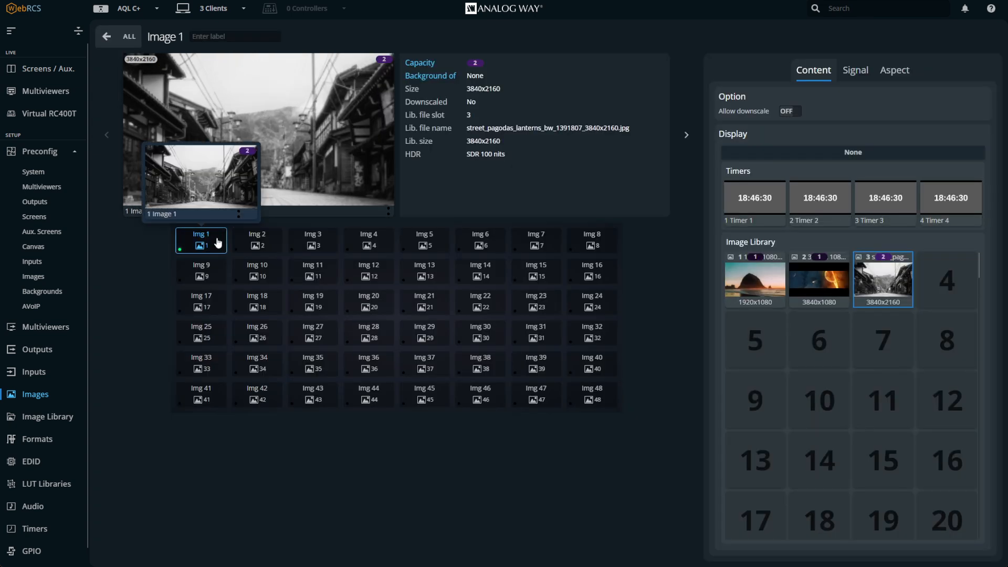
{"action": "mouse_move", "coordinate": [253, 255]}
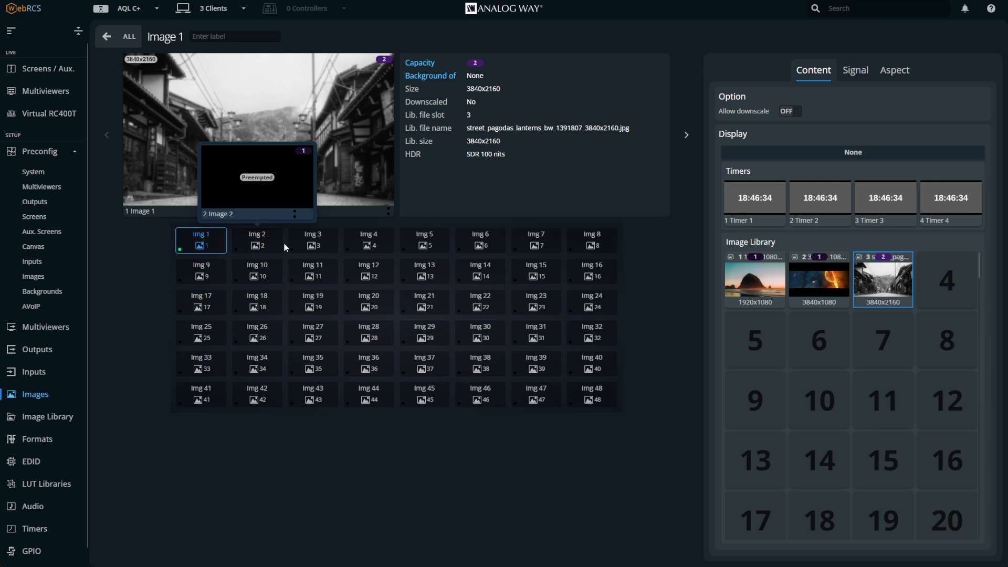
{"action": "mouse_move", "coordinate": [330, 242]}
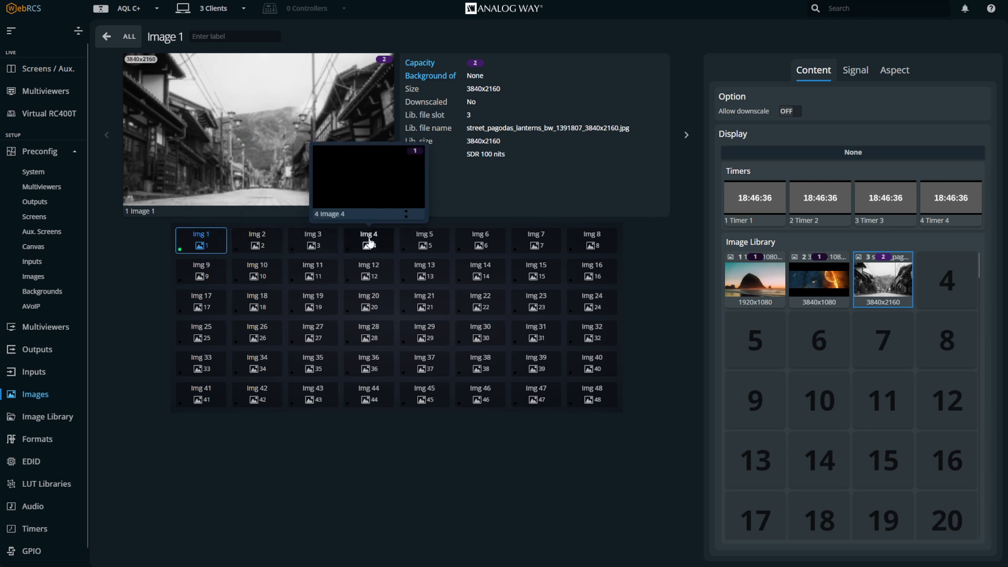
{"action": "mouse_move", "coordinate": [596, 406]}
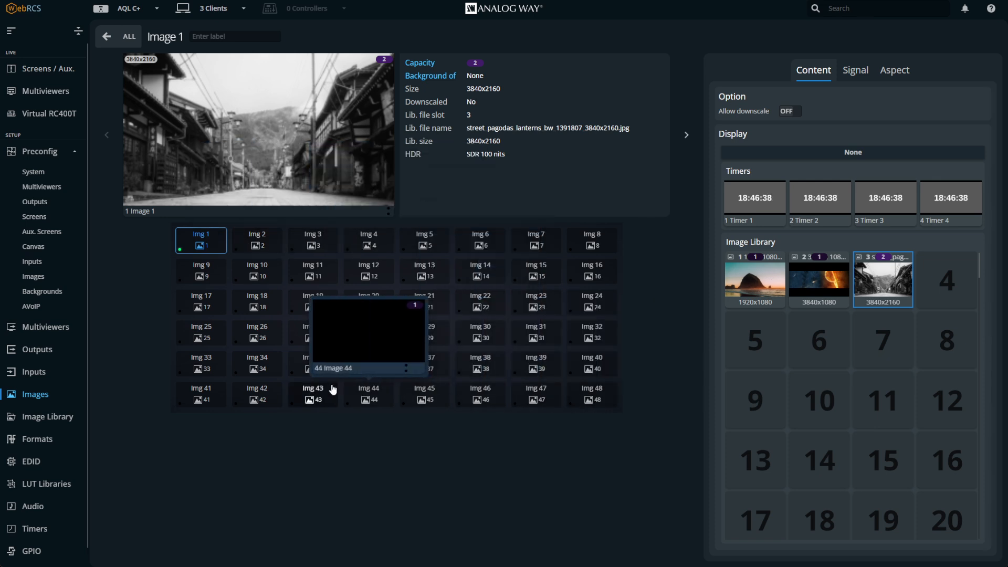
{"action": "mouse_move", "coordinate": [380, 288]}
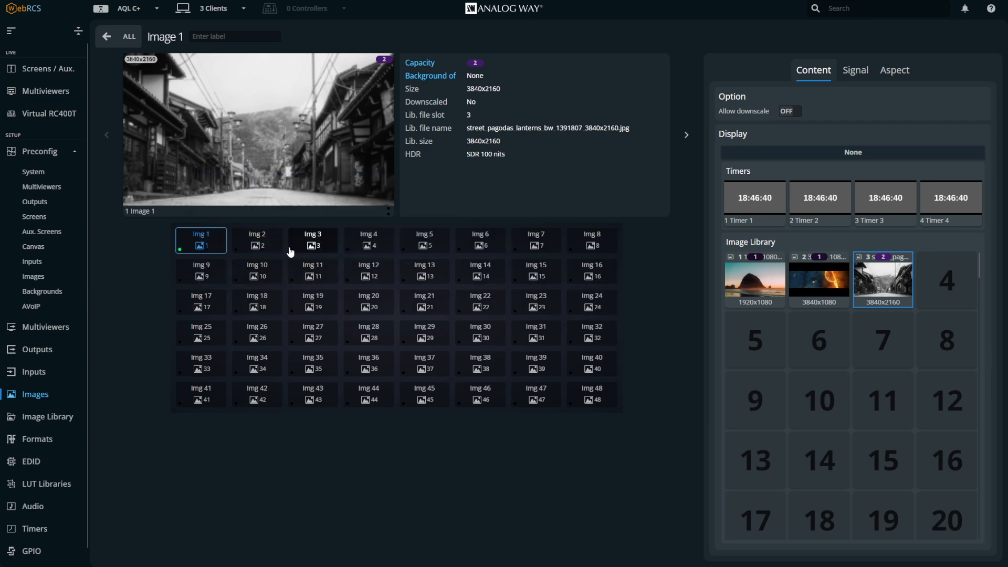
Assign the 3840x1080 library image to Image 3 and the 1920x1080 image to Image 4
{"action": "left_click", "coordinate": [310, 239]}
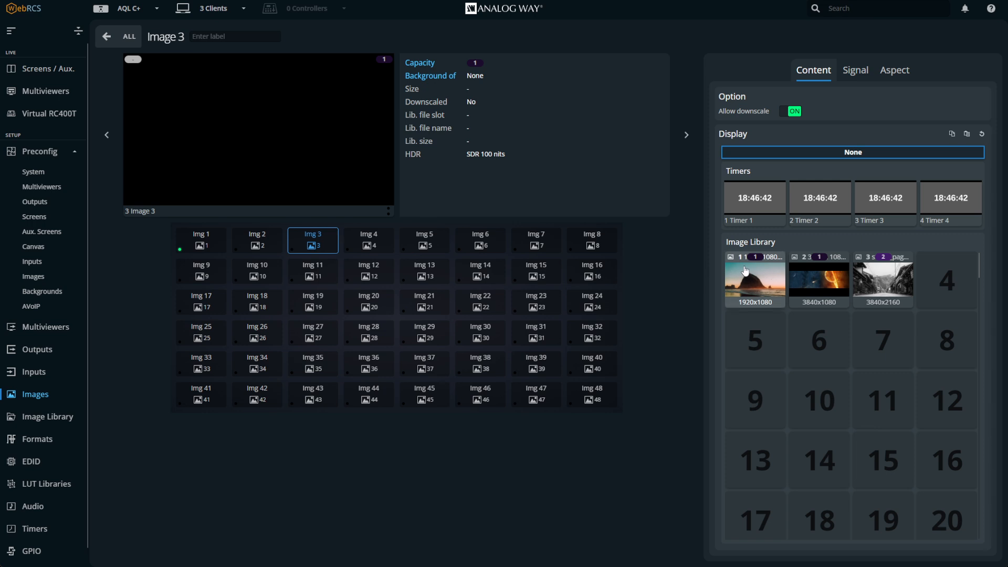
{"action": "left_click", "coordinate": [820, 283]}
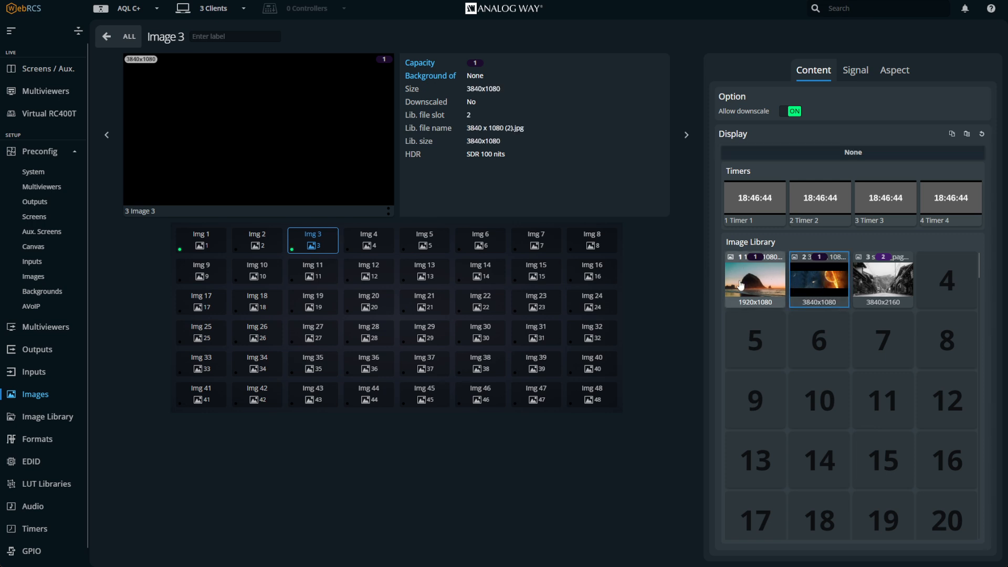
{"action": "left_click", "coordinate": [368, 239]}
{"action": "left_click", "coordinate": [736, 276]}
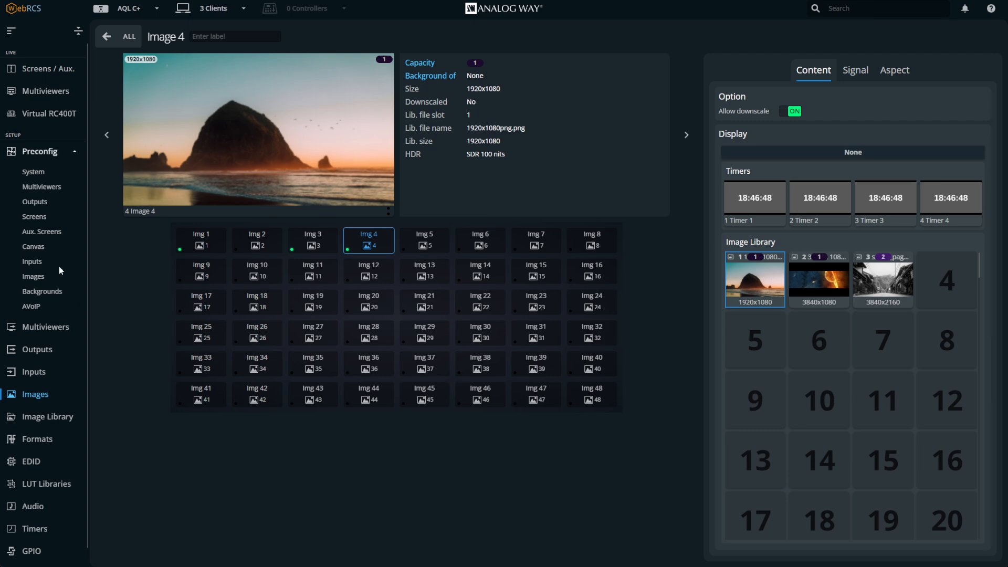
Unlock the program views of screens S1, S2 and S3
{"action": "left_click", "coordinate": [56, 72]}
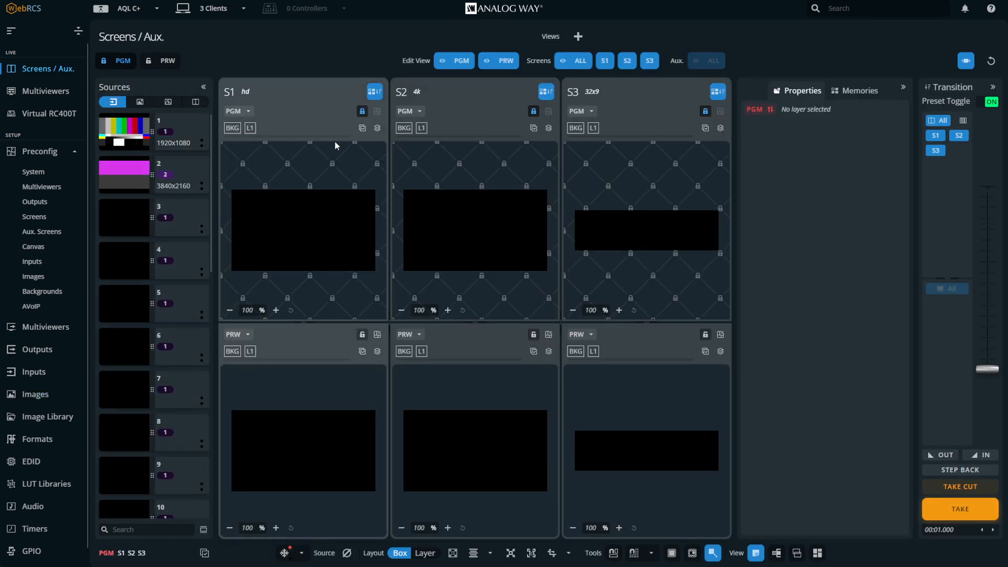
{"action": "left_click", "coordinate": [362, 111]}
{"action": "left_click", "coordinate": [533, 111]}
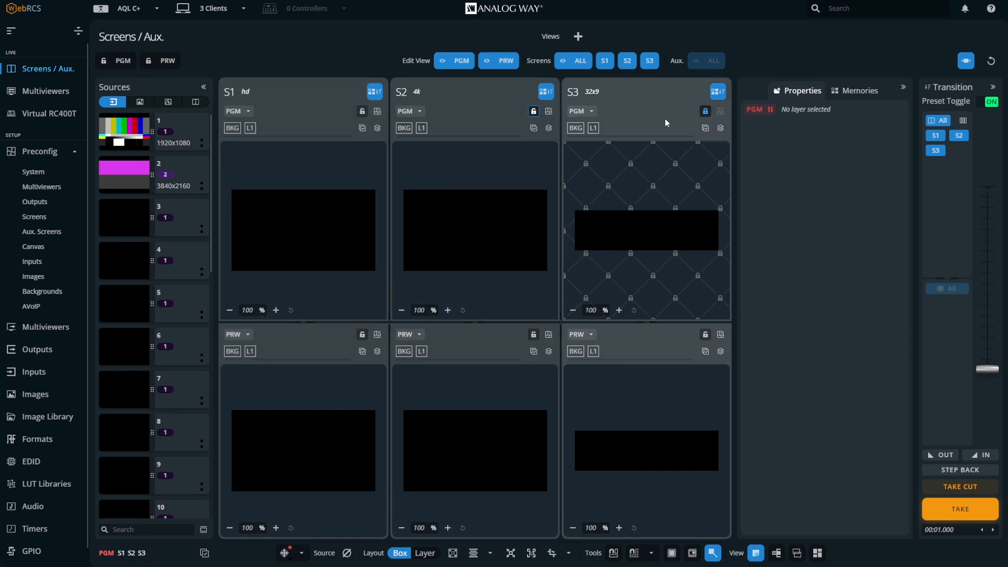
{"action": "left_click", "coordinate": [705, 111]}
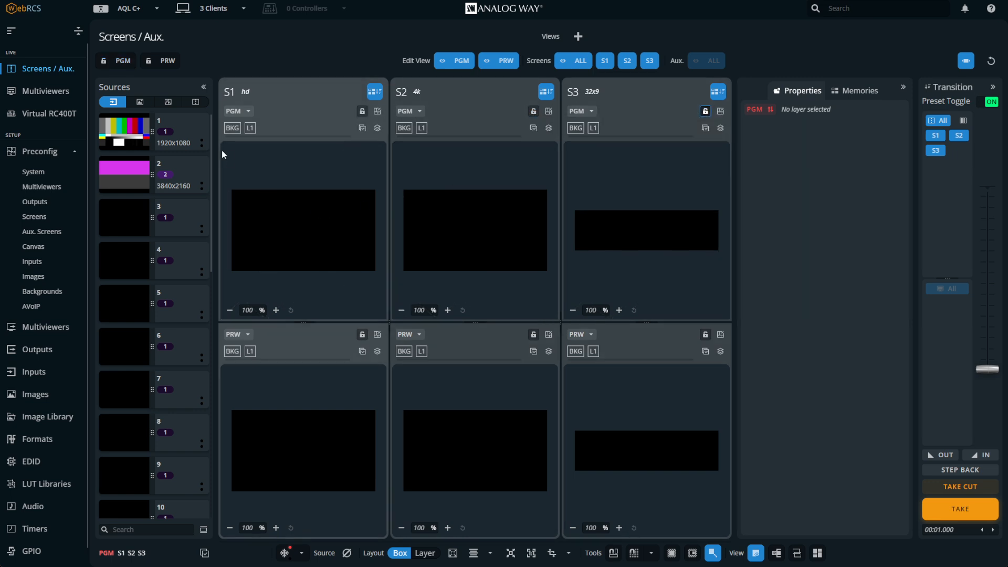
Place Image 1 on layer L1 of S1's program, then replace it with Image 3
{"action": "left_click", "coordinate": [139, 102]}
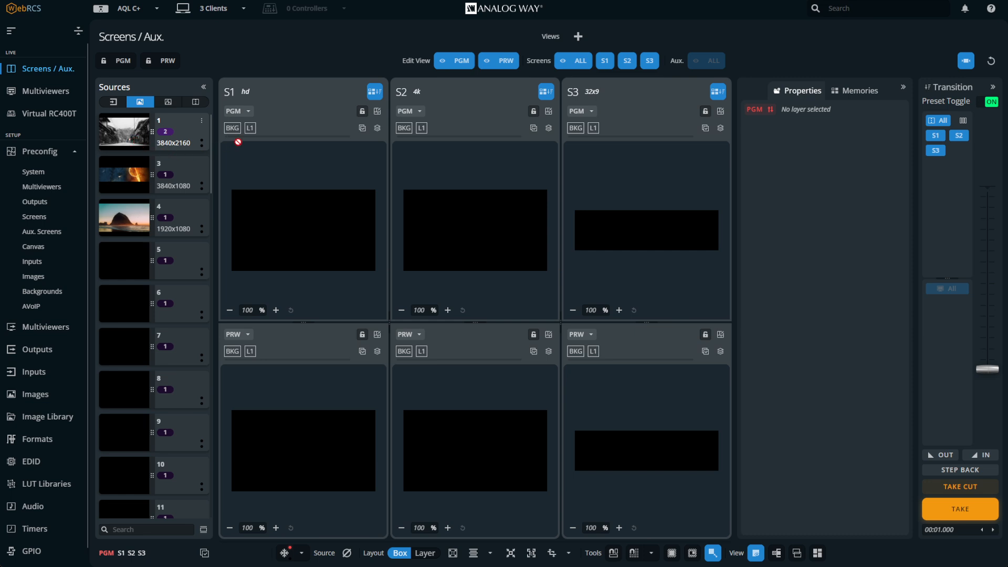
{"action": "left_click_drag", "start_coordinate": [245, 135], "coordinate": [250, 128]}
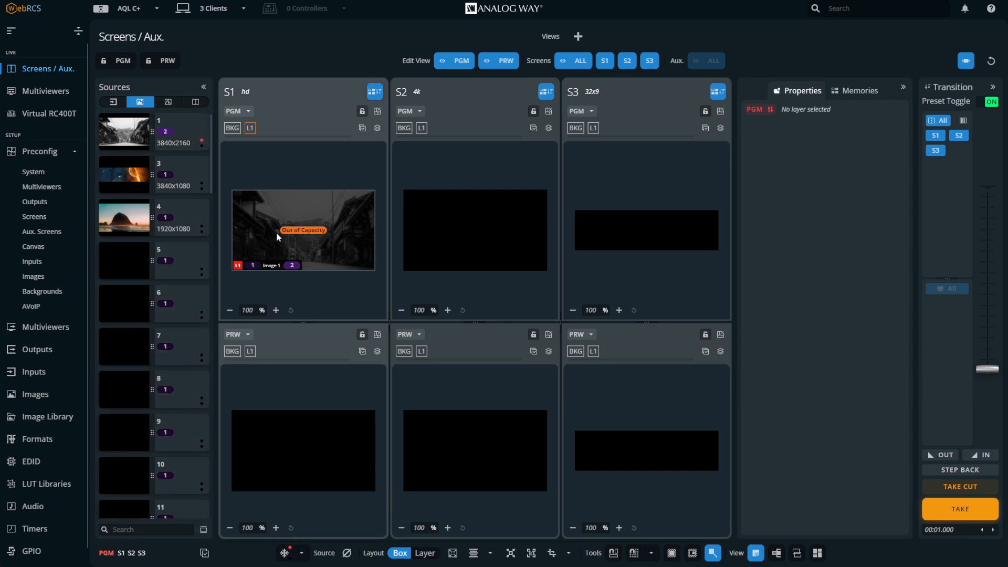
{"action": "left_click_drag", "start_coordinate": [226, 148], "coordinate": [252, 131]}
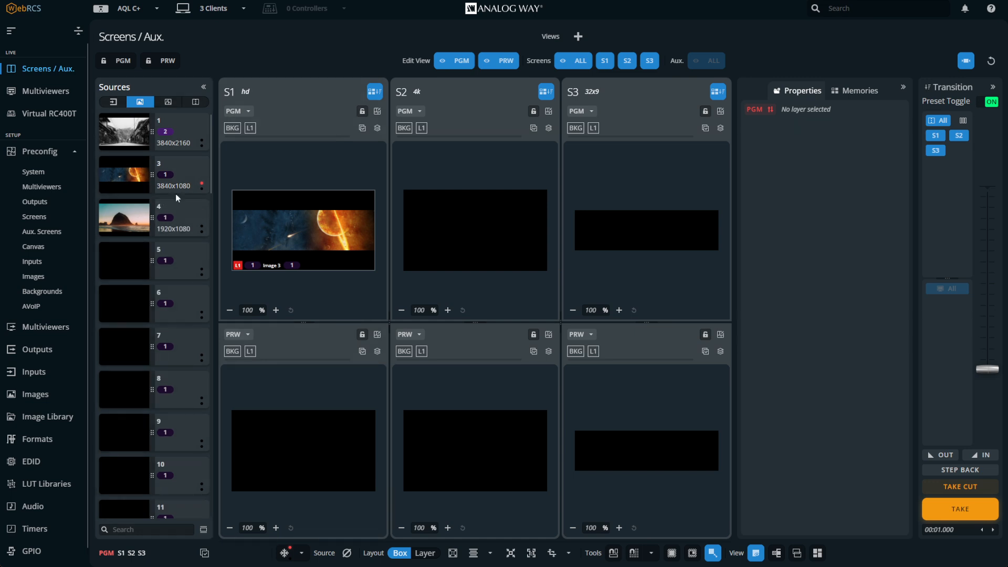
Place Image 1 on layer L1 of S2's program and delete it again
{"action": "left_click_drag", "start_coordinate": [395, 138], "coordinate": [530, 261]}
{"action": "left_click", "coordinate": [474, 231]}
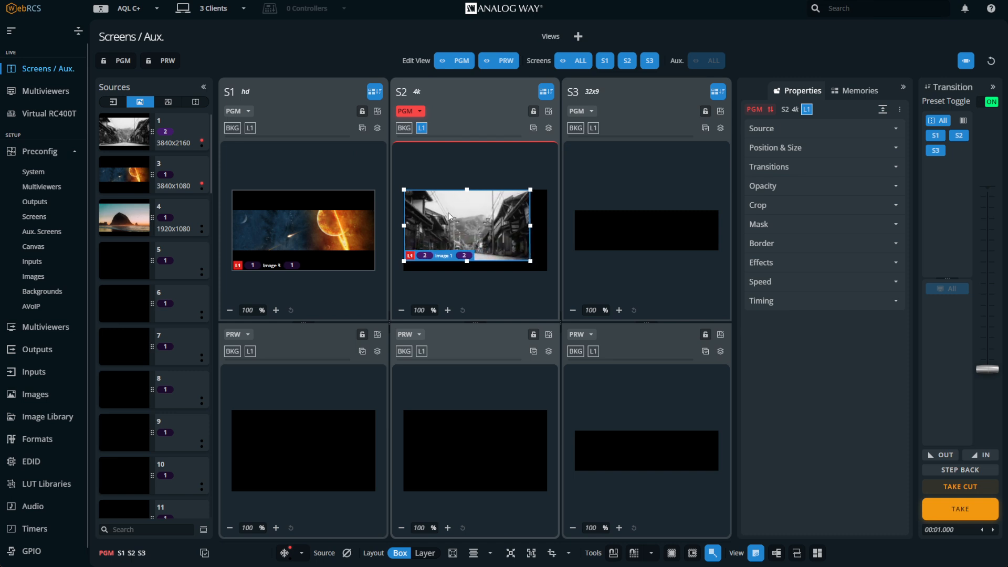
{"action": "key", "text": "Delete"}
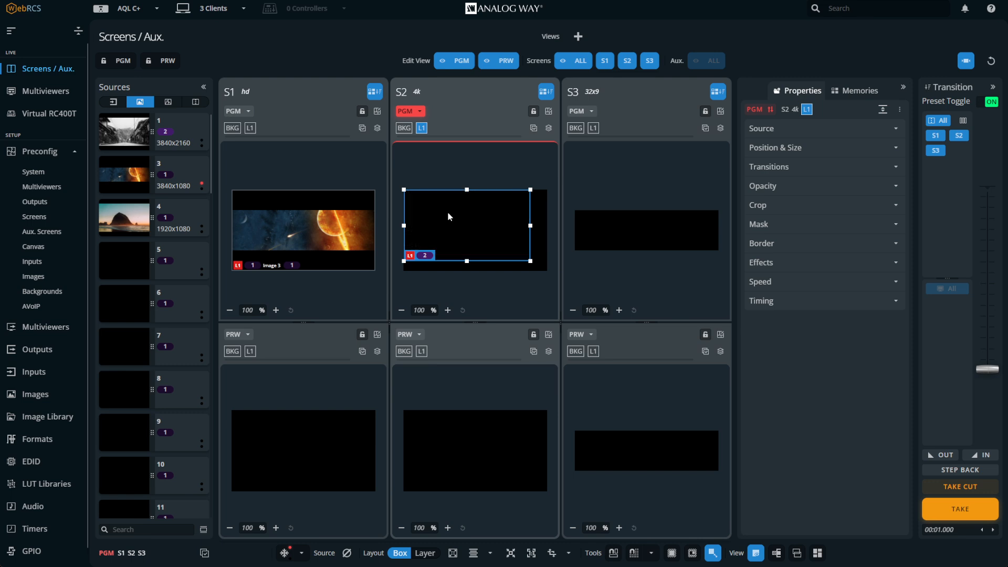
Delete Image 3 from layer L1 of S1's program
{"action": "left_click", "coordinate": [251, 128]}
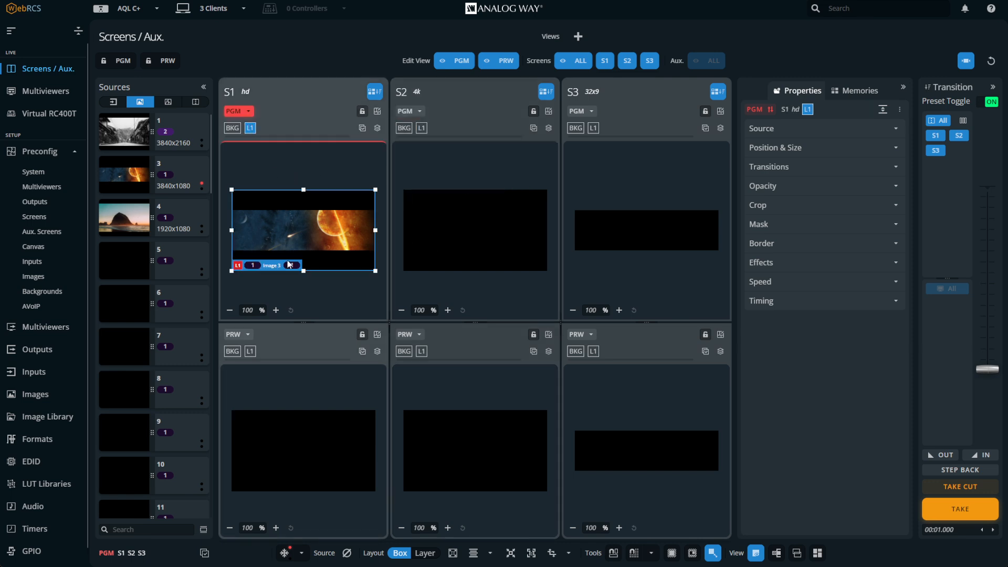
{"action": "key", "text": "Delete"}
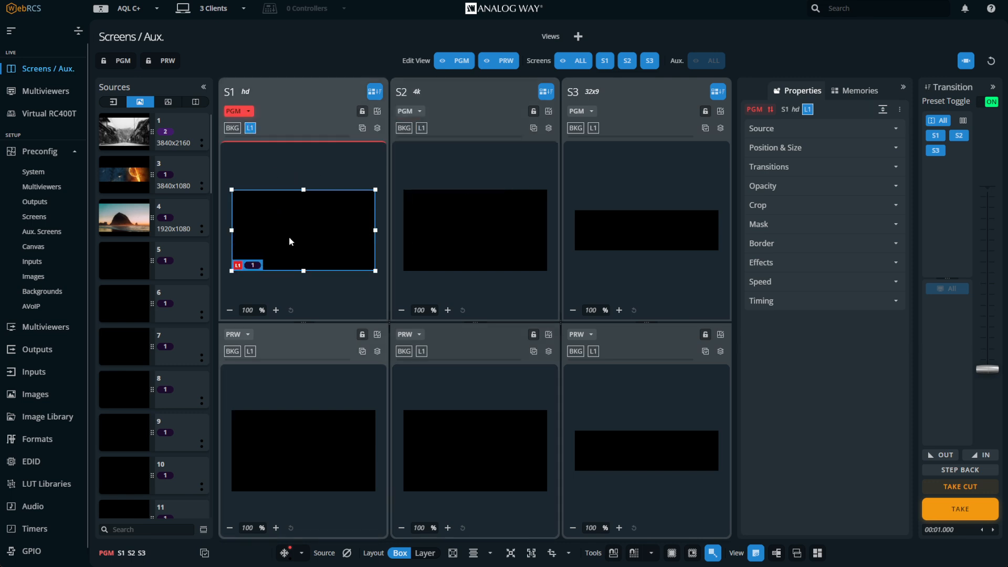
Apply Background Sets 1 and 3 to the program backgrounds of screens S1 and S3
{"action": "left_click", "coordinate": [50, 293]}
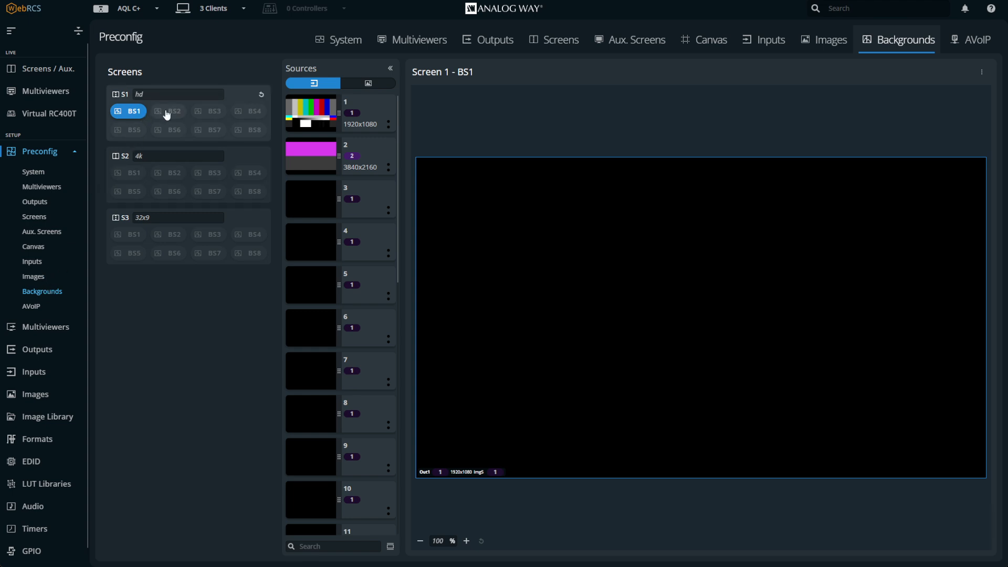
{"action": "left_click", "coordinate": [46, 69]}
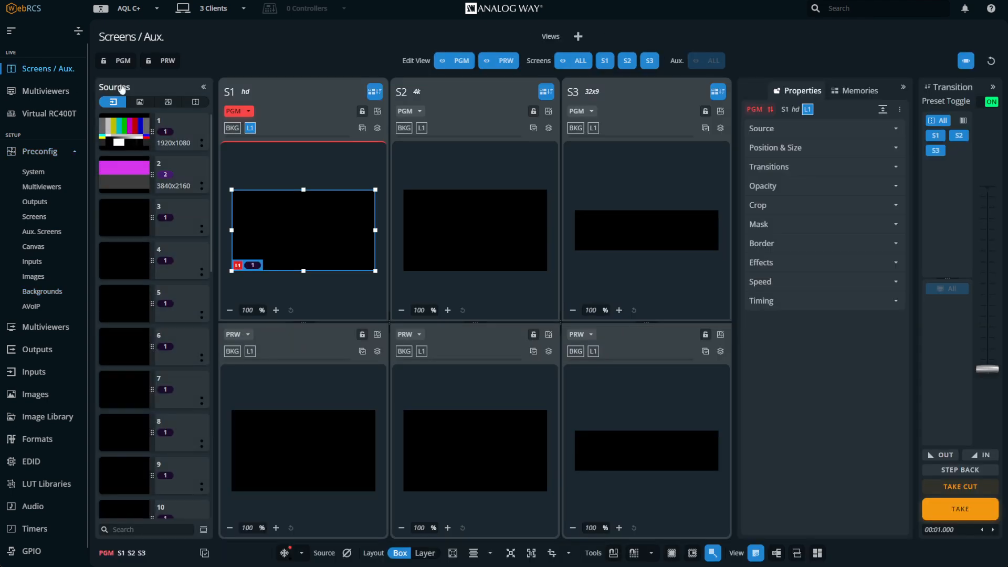
{"action": "left_click", "coordinate": [168, 102]}
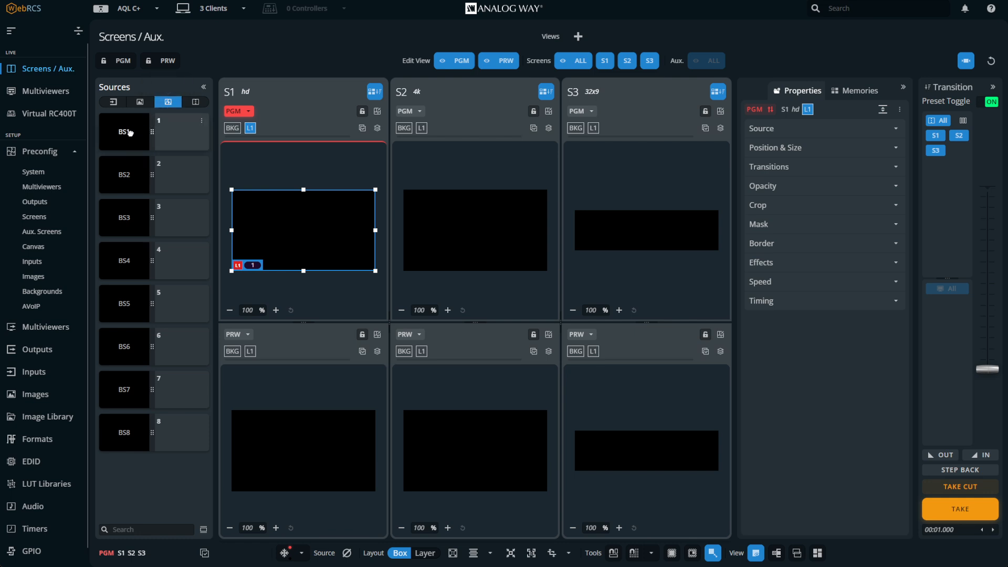
{"action": "left_click_drag", "start_coordinate": [219, 136], "coordinate": [229, 132]}
{"action": "left_click_drag", "start_coordinate": [575, 136], "coordinate": [575, 129]}
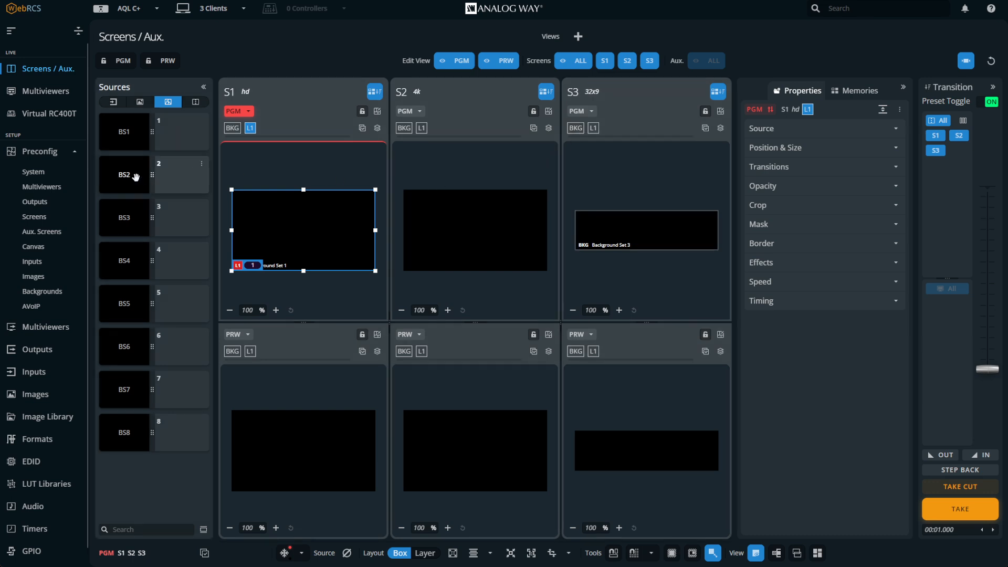
Apply Background Set 1 to S2's program background
{"action": "left_click_drag", "start_coordinate": [136, 177], "coordinate": [404, 129]}
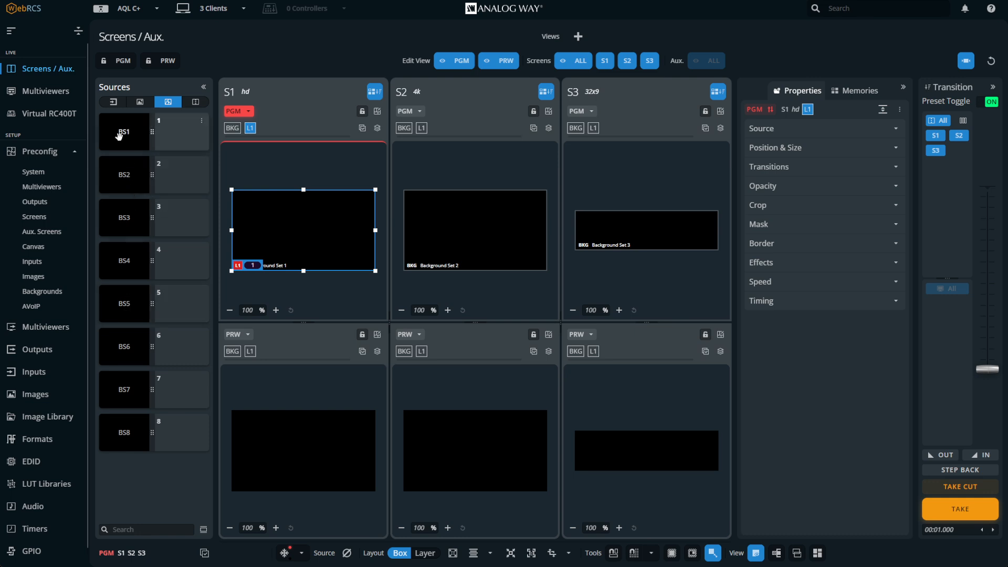
{"action": "left_click_drag", "start_coordinate": [200, 141], "coordinate": [232, 130]}
{"action": "left_click_drag", "start_coordinate": [394, 151], "coordinate": [405, 129]}
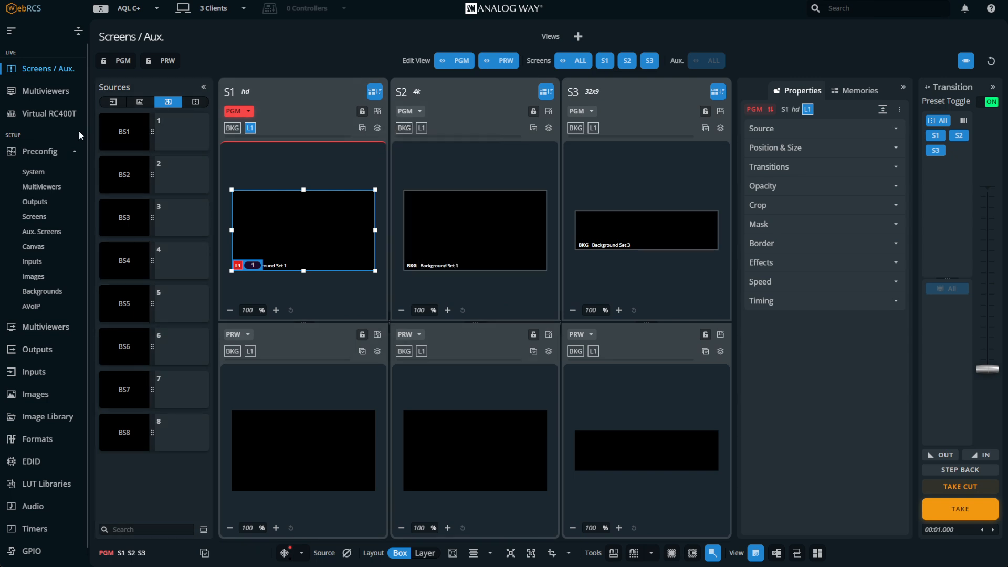
In the Backgrounds preconfig, set Image 4 as the BS1 background of screen S1
{"action": "left_click", "coordinate": [42, 291]}
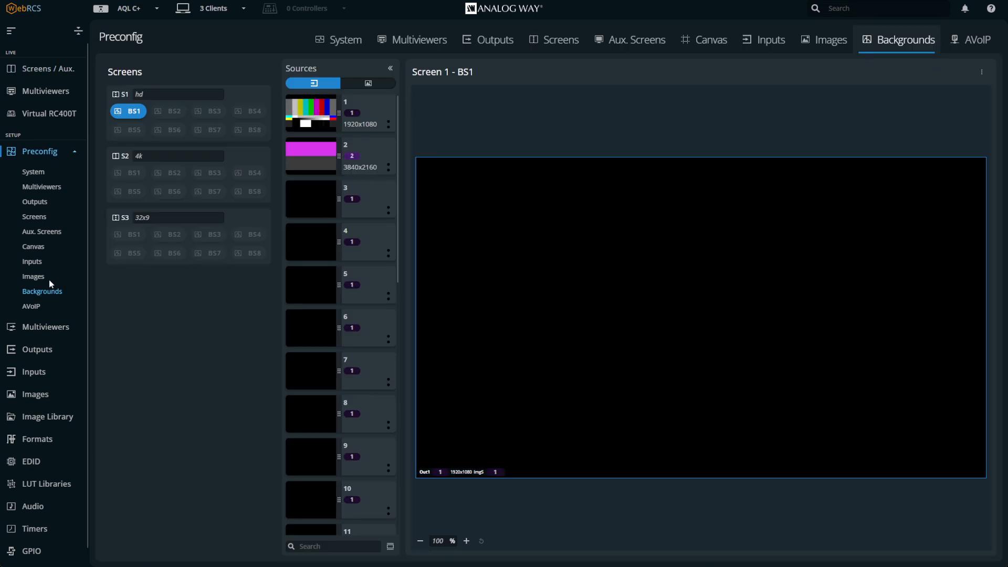
{"action": "left_click", "coordinate": [132, 173]}
{"action": "left_click", "coordinate": [128, 235]}
{"action": "left_click", "coordinate": [129, 112]}
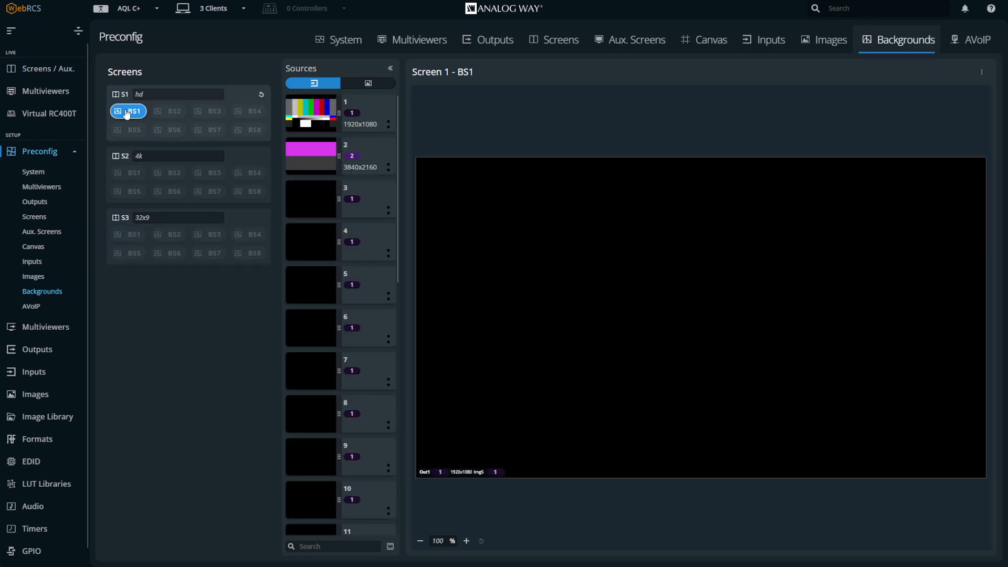
{"action": "left_click", "coordinate": [367, 84]}
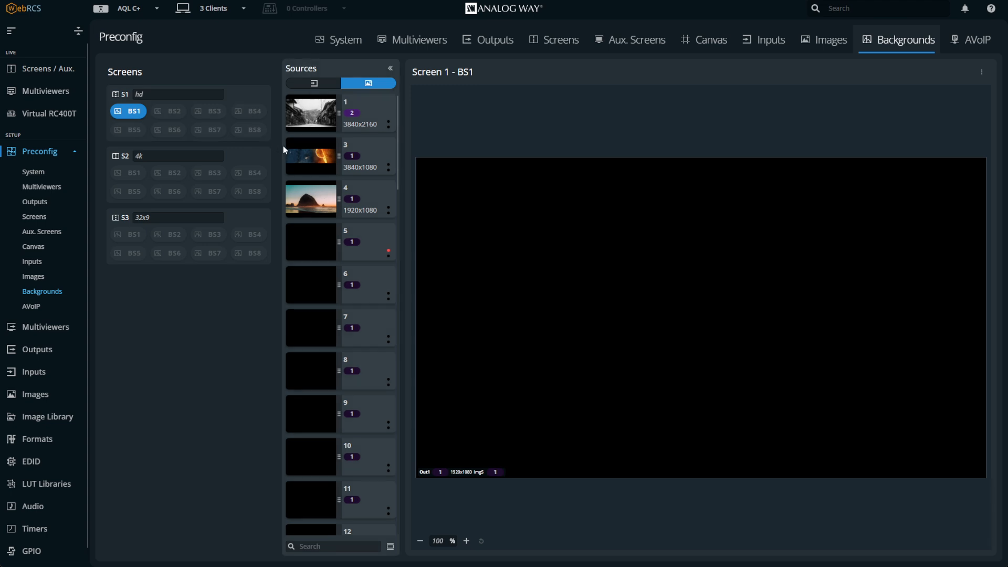
{"action": "left_click_drag", "start_coordinate": [474, 247], "coordinate": [456, 243]}
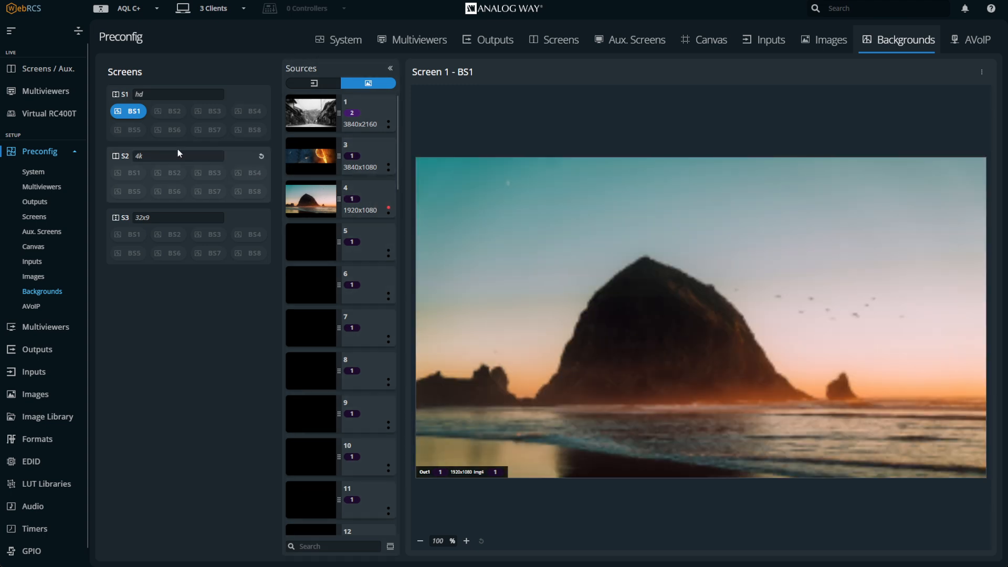
Set Image 1 as the BS1 background of screen S2 and Image 3 as the BS1 background of S3
{"action": "left_click", "coordinate": [135, 173]}
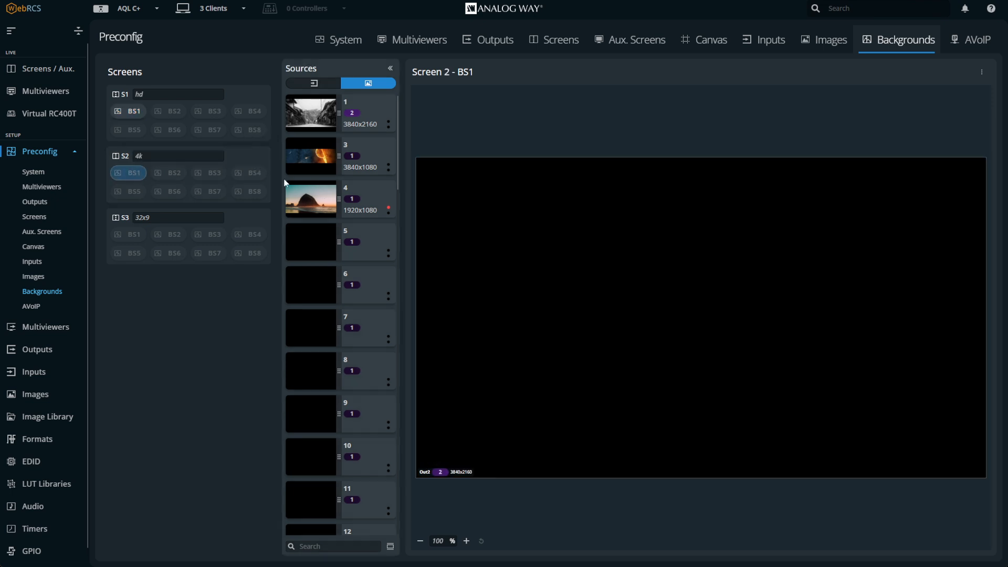
{"action": "left_click_drag", "start_coordinate": [305, 113], "coordinate": [597, 264]}
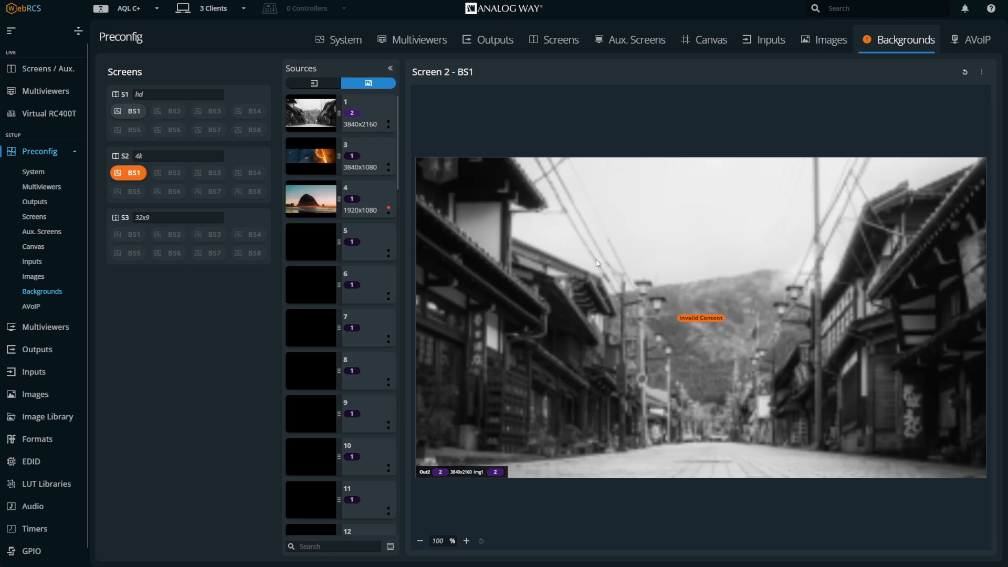
{"action": "left_click", "coordinate": [135, 234]}
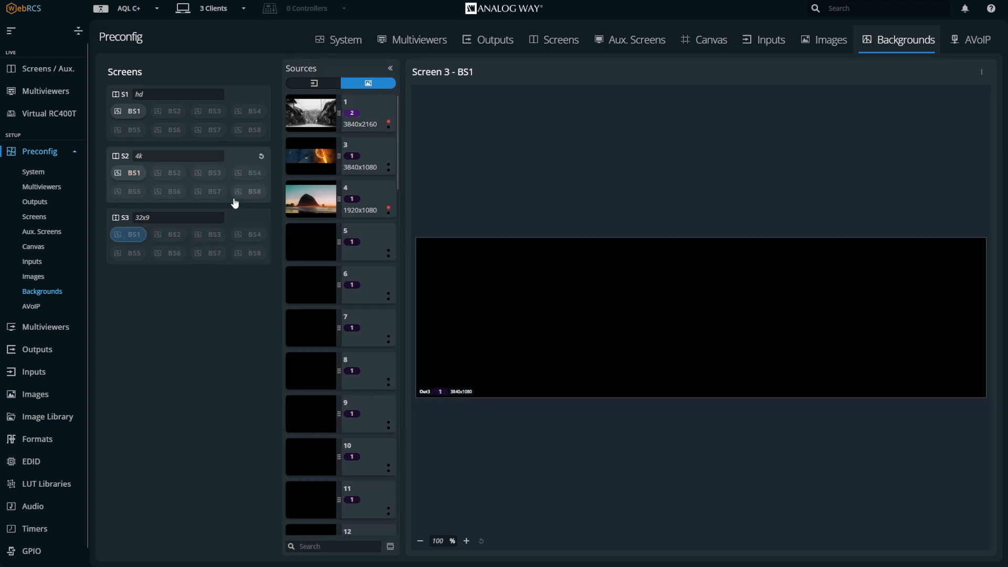
{"action": "left_click_drag", "start_coordinate": [311, 154], "coordinate": [517, 278]}
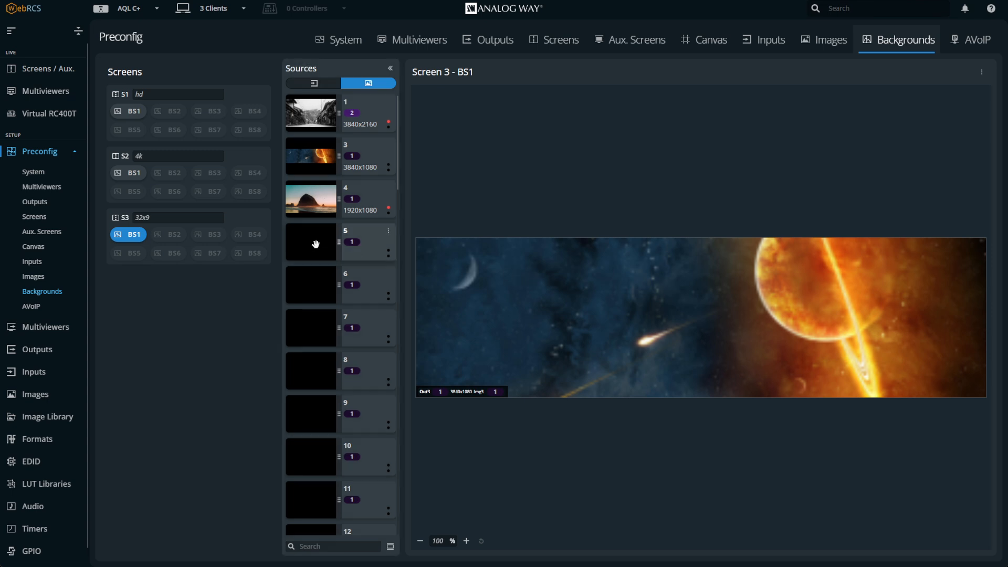
Apply Background Set 1 to the program backgrounds of screens S1, S2 and S3
{"action": "left_click", "coordinate": [44, 74]}
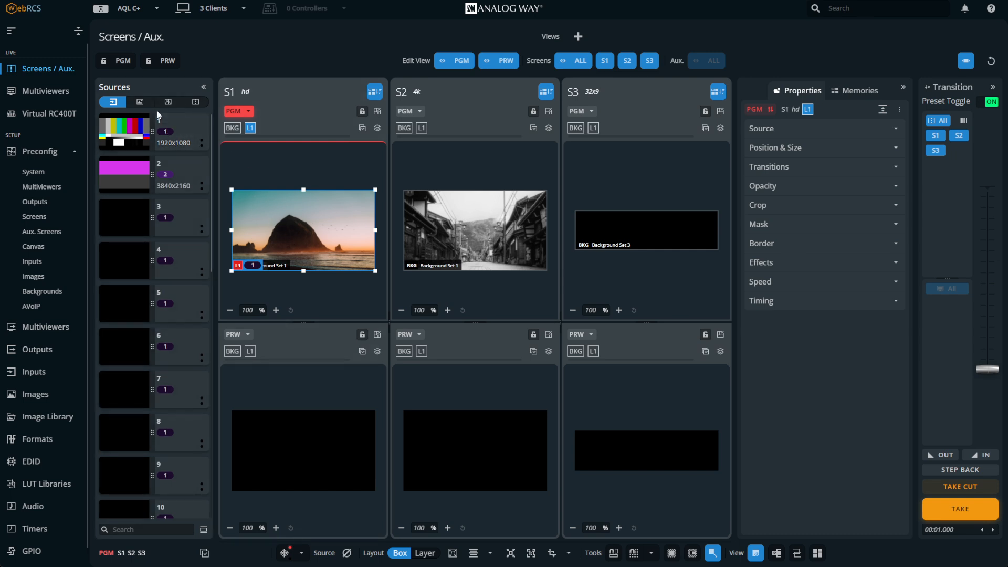
{"action": "left_click", "coordinate": [168, 102]}
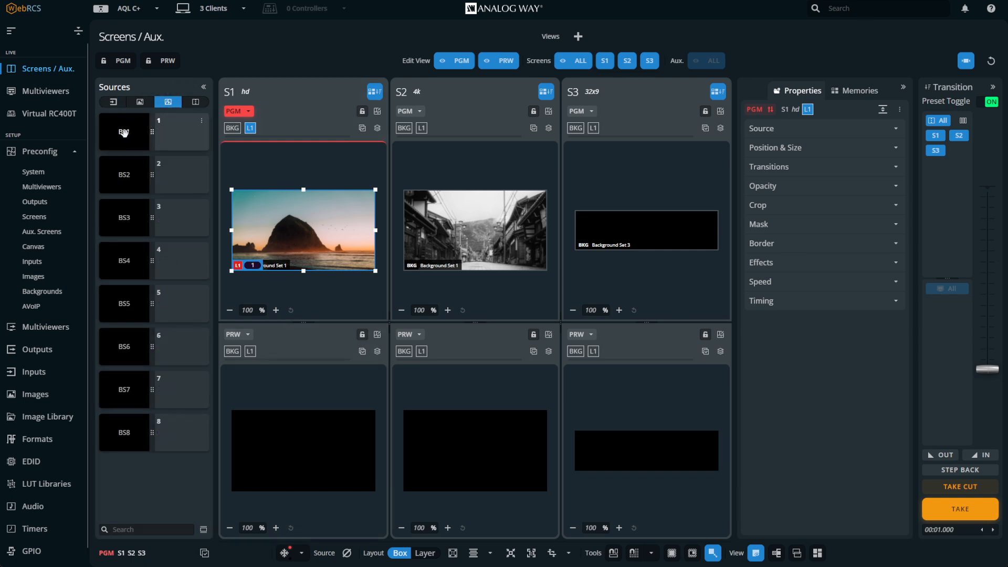
{"action": "left_click_drag", "start_coordinate": [124, 132], "coordinate": [184, 159]}
{"action": "left_click_drag", "start_coordinate": [232, 134], "coordinate": [262, 220]}
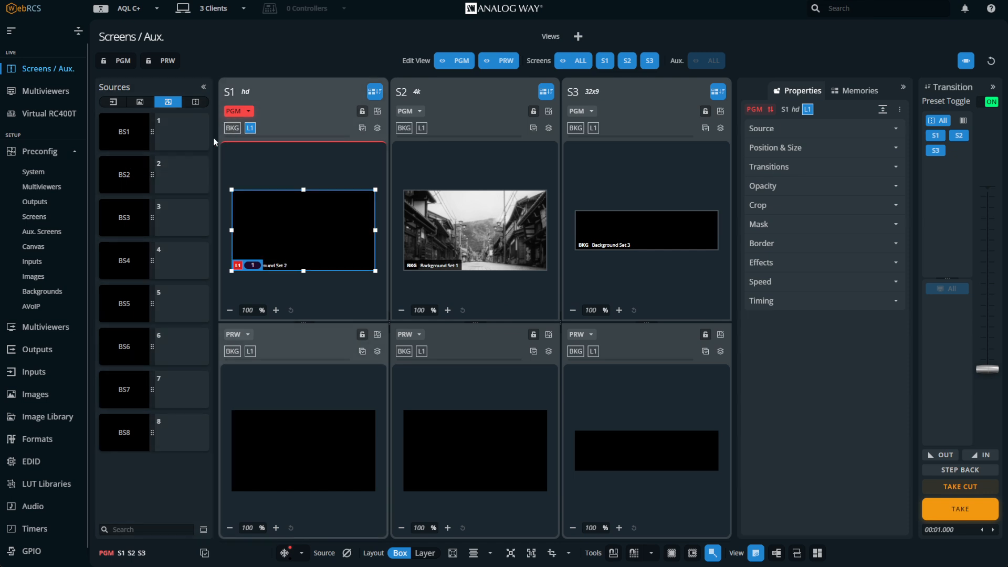
{"action": "left_click_drag", "start_coordinate": [216, 142], "coordinate": [233, 131]}
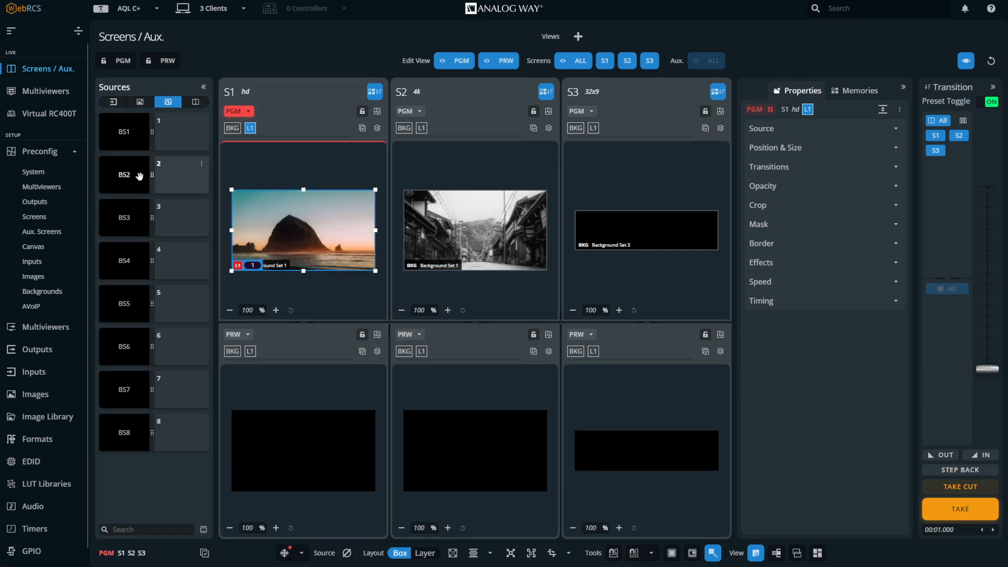
{"action": "left_click_drag", "start_coordinate": [162, 171], "coordinate": [475, 231]}
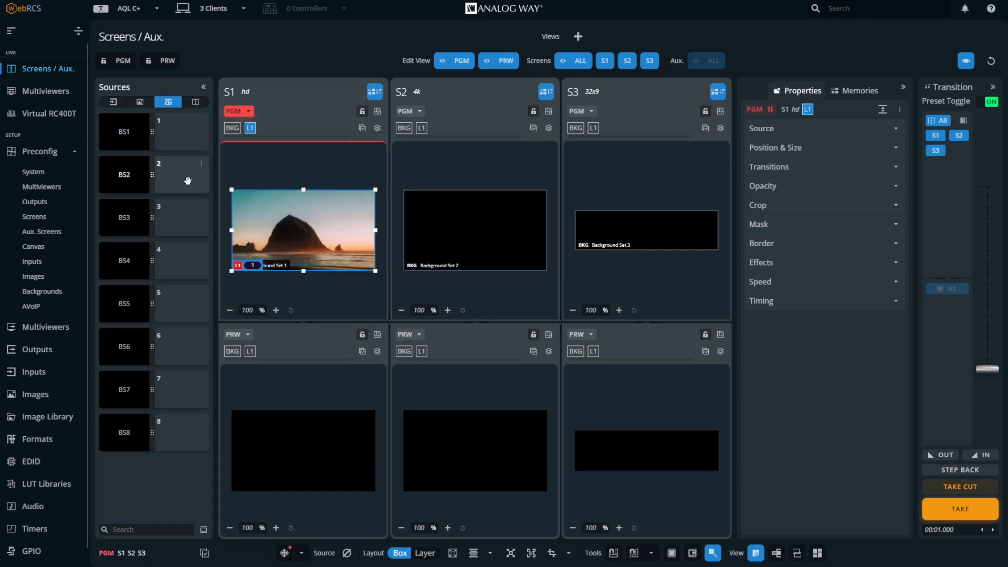
{"action": "left_click_drag", "start_coordinate": [257, 160], "coordinate": [405, 139]}
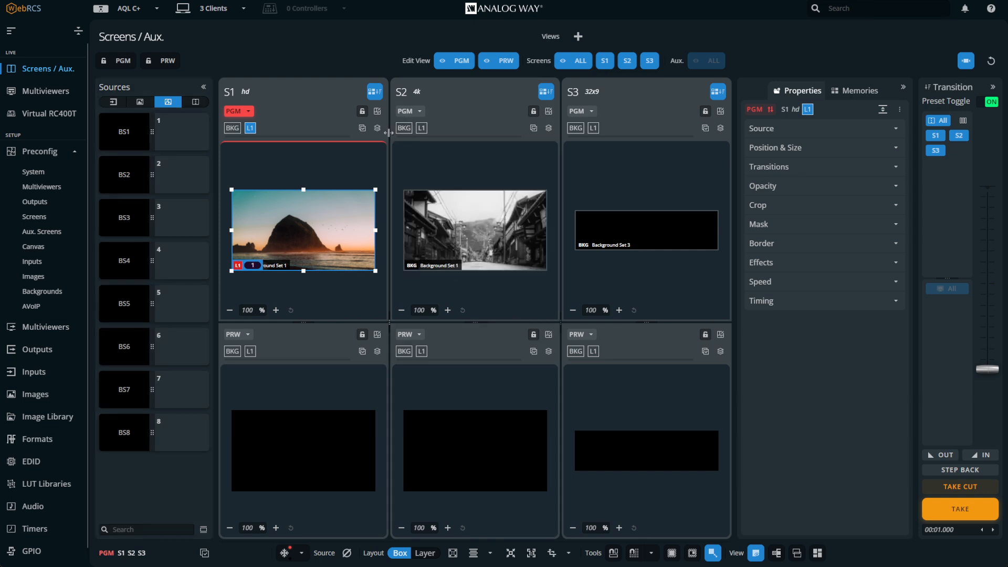
{"action": "left_click_drag", "start_coordinate": [550, 152], "coordinate": [567, 134]}
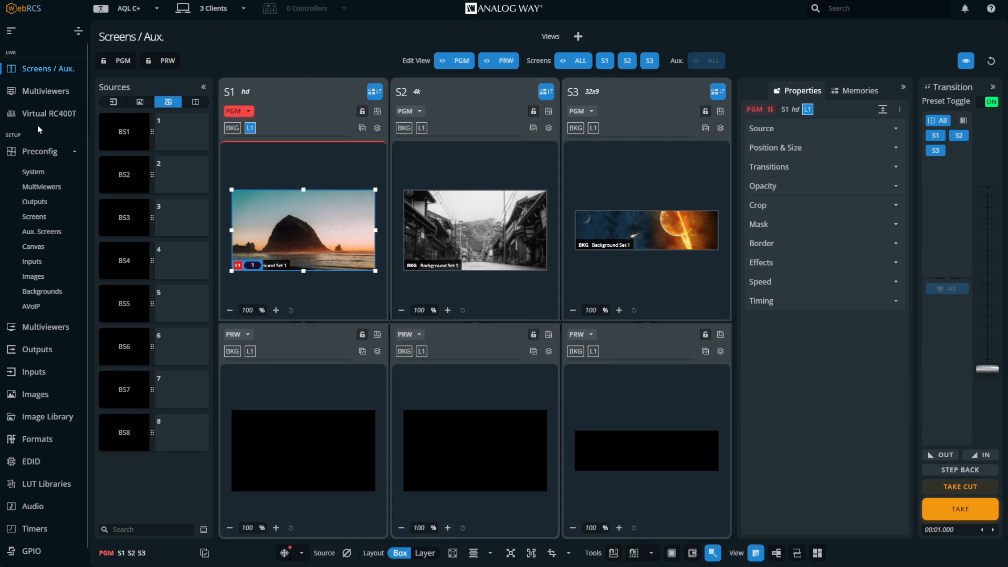
Set Input 2 as the BS2 background of screen S2
{"action": "left_click", "coordinate": [41, 291]}
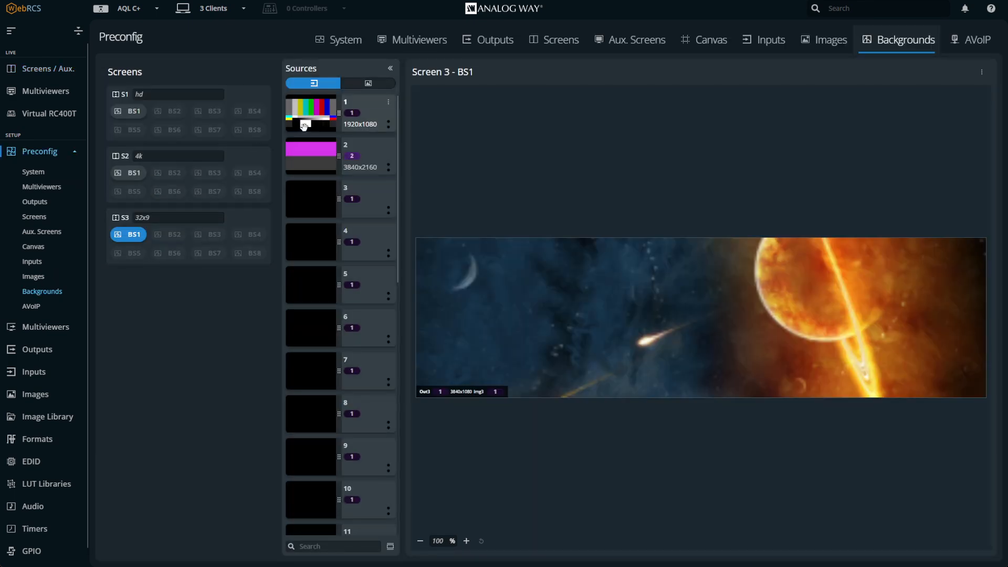
{"action": "left_click", "coordinate": [164, 175]}
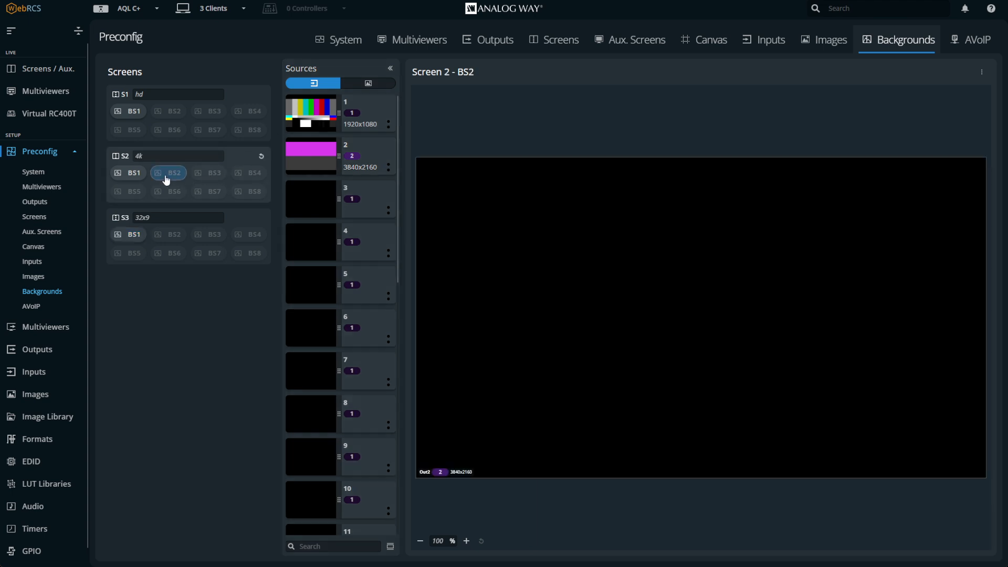
{"action": "left_click_drag", "start_coordinate": [304, 149], "coordinate": [278, 159]}
{"action": "left_click_drag", "start_coordinate": [515, 197], "coordinate": [502, 209]}
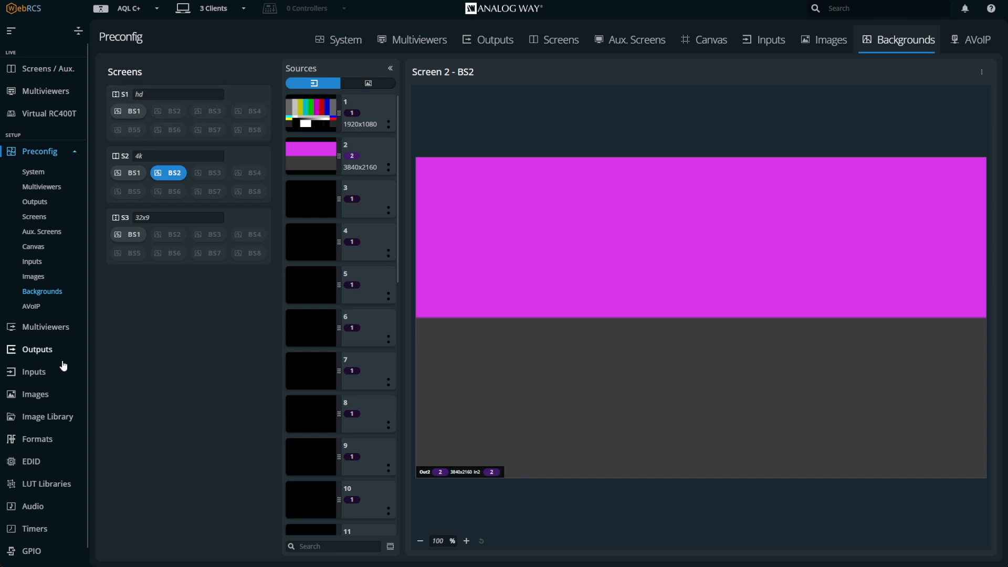
Set Input 1 as the BS2 background of screen S1
{"action": "left_click", "coordinate": [33, 374]}
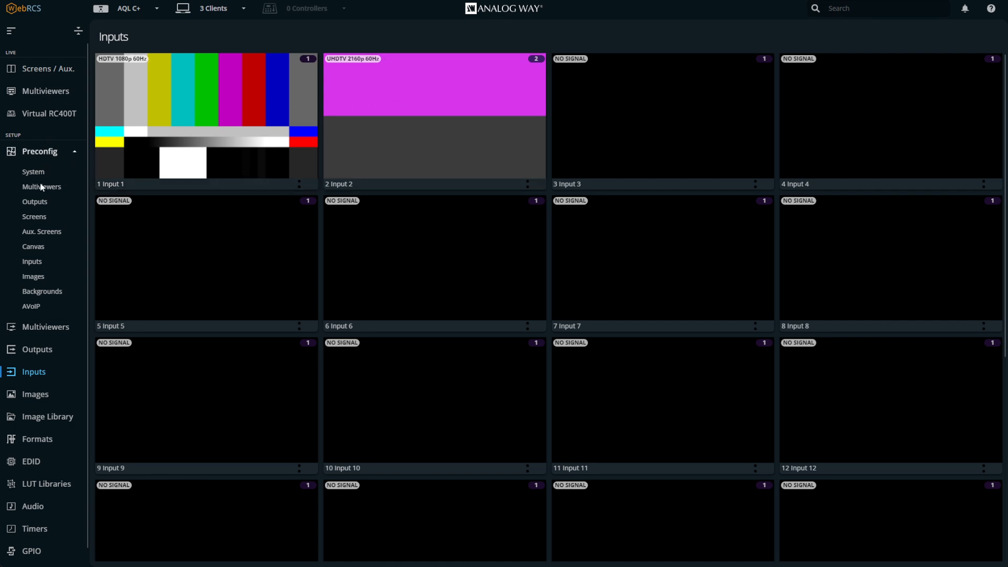
{"action": "left_click", "coordinate": [51, 294]}
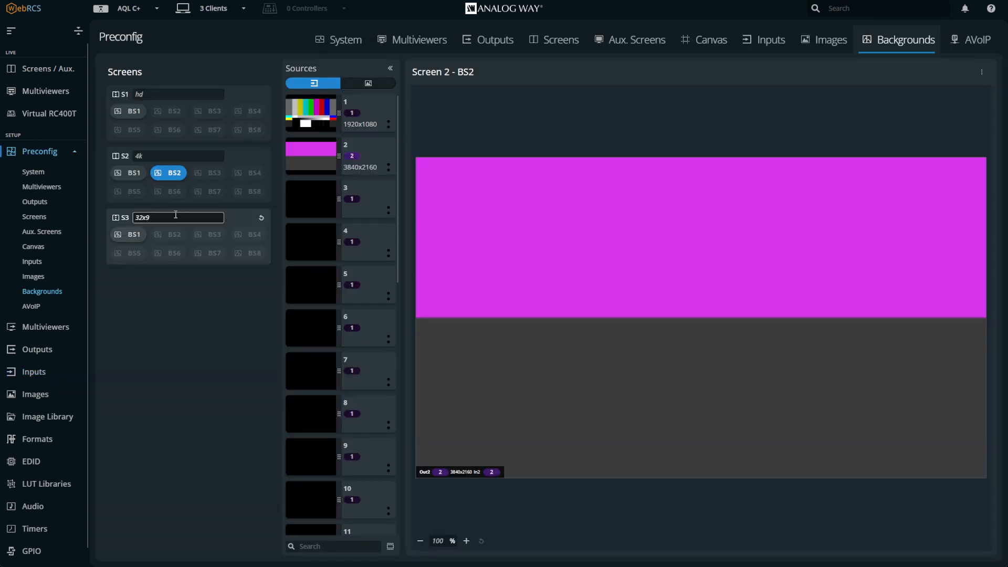
{"action": "left_click", "coordinate": [161, 113]}
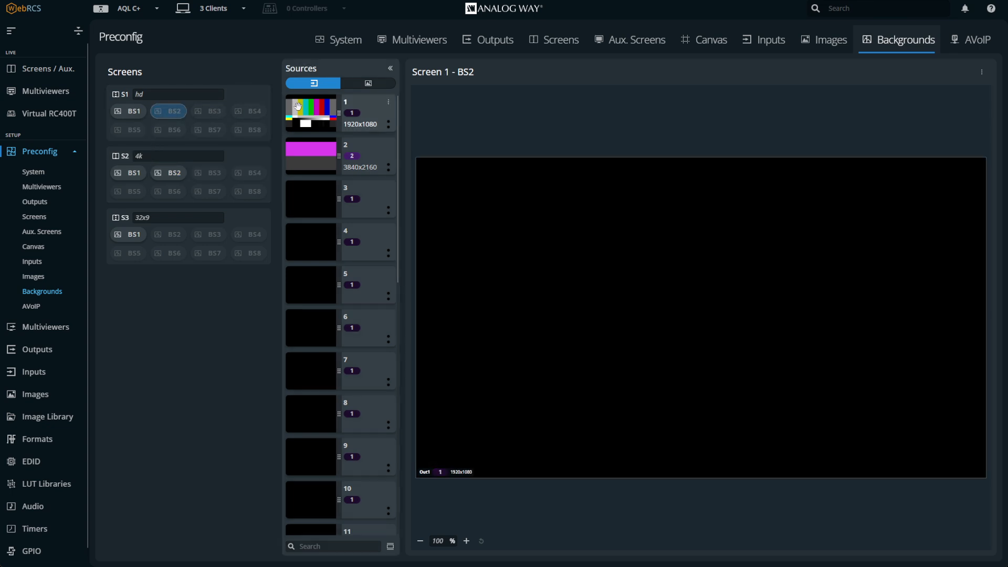
{"action": "left_click_drag", "start_coordinate": [304, 108], "coordinate": [557, 224]}
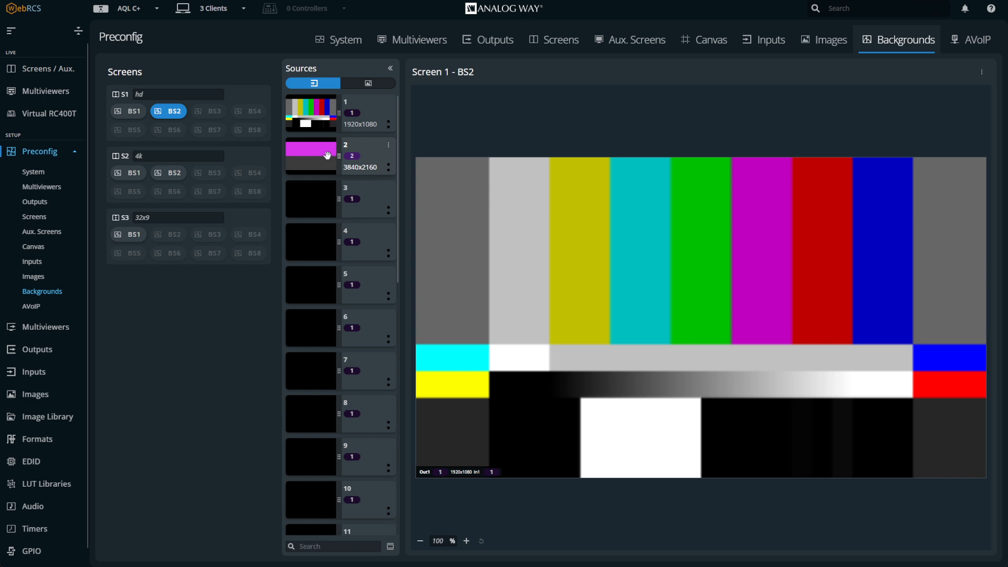
Set Input 2 as the BS2 background of screen S3
{"action": "left_click", "coordinate": [178, 235]}
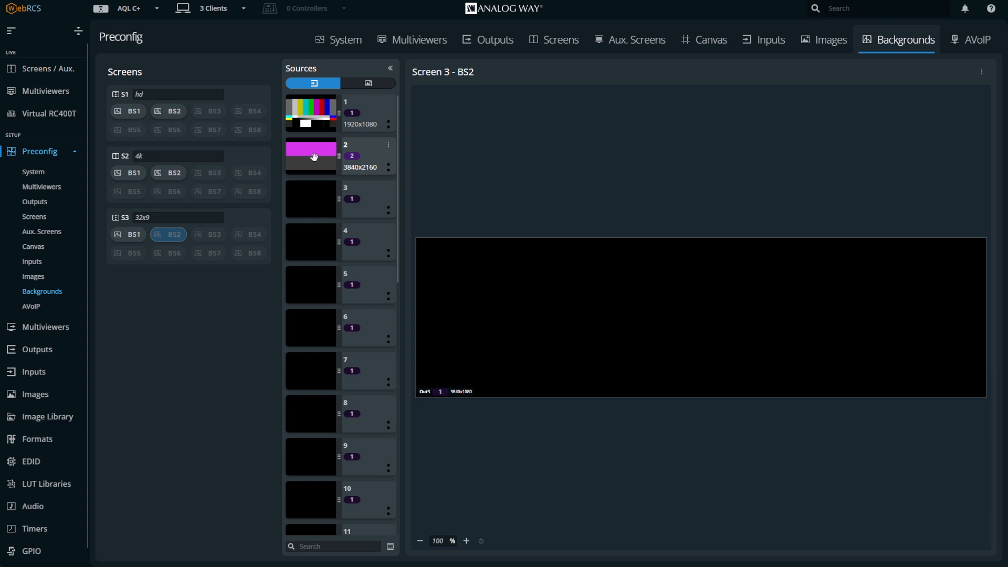
{"action": "left_click_drag", "start_coordinate": [314, 158], "coordinate": [525, 302]}
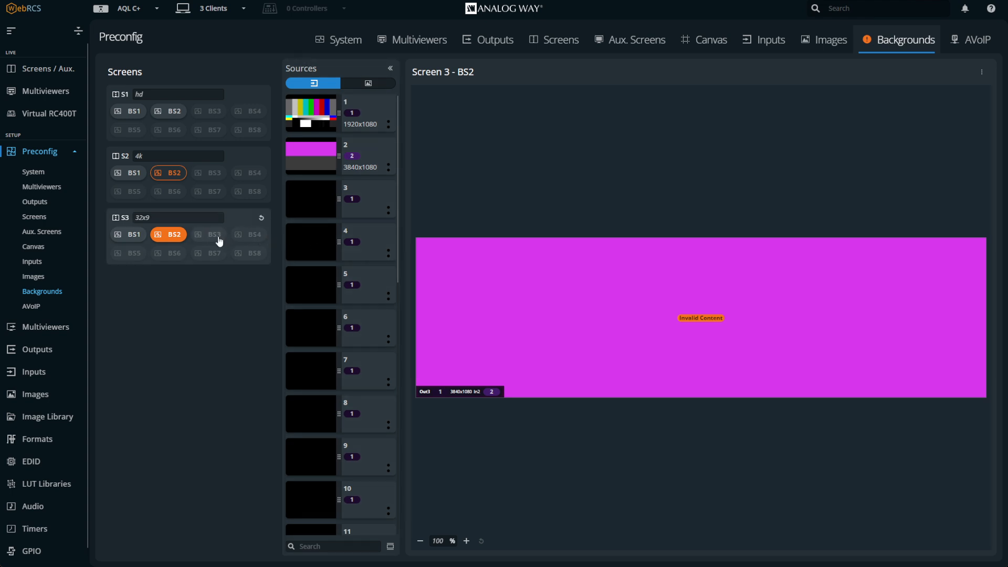
{"action": "left_click", "coordinate": [34, 76]}
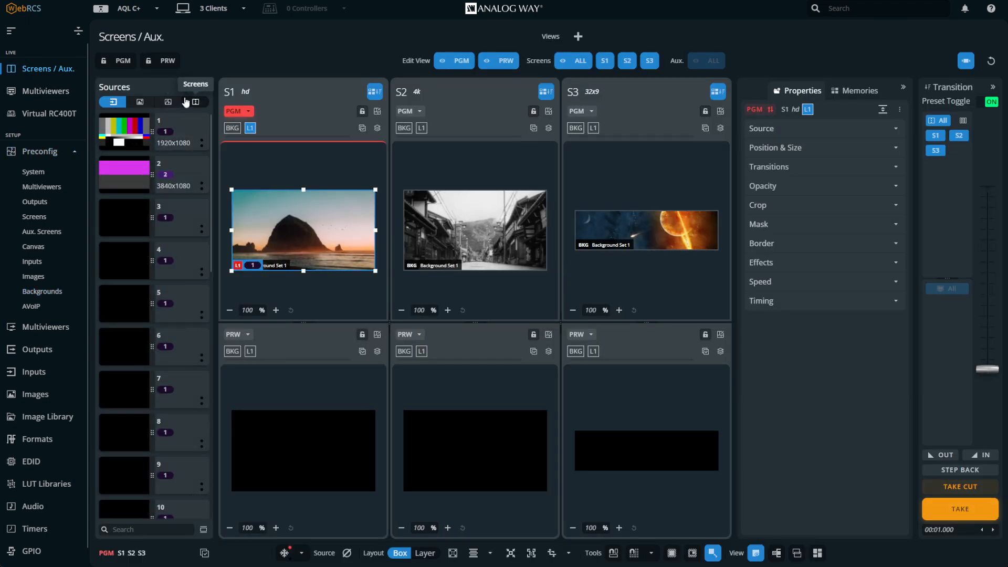
Apply Background Set 2 to the program background of screen S3
{"action": "left_click", "coordinate": [168, 101]}
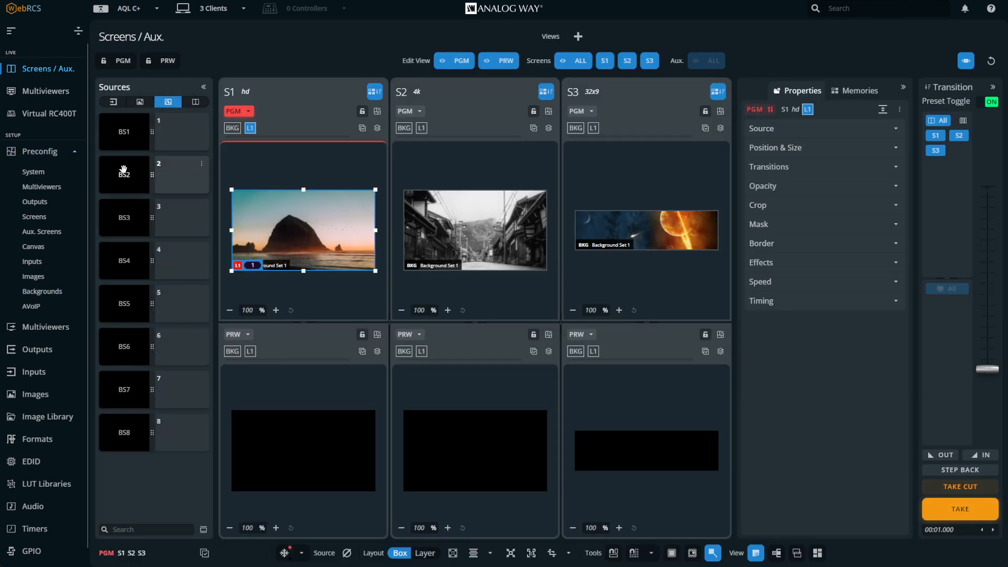
{"action": "left_click_drag", "start_coordinate": [124, 169], "coordinate": [567, 138]}
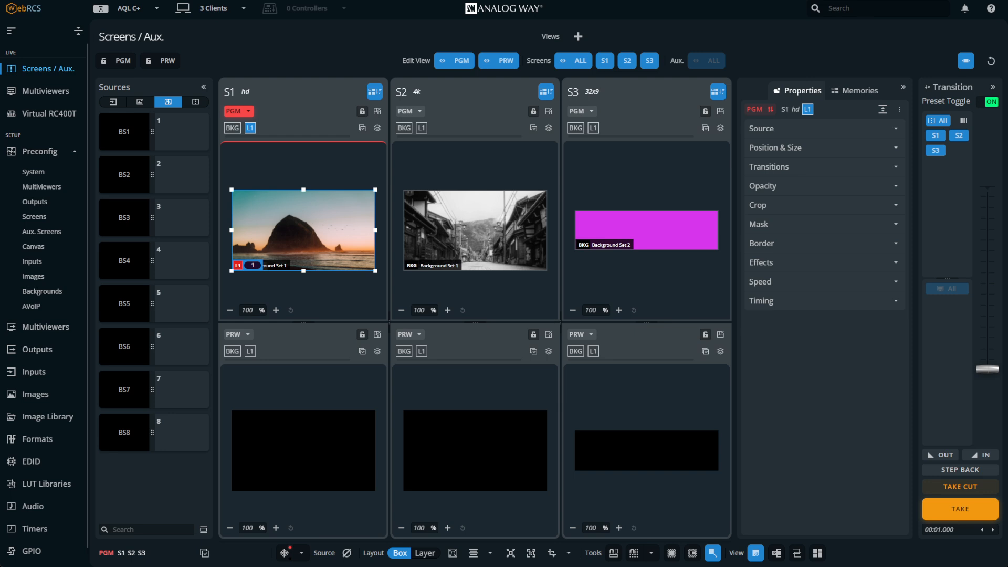
Examine Input 2's signal settings and the background set configuration of the screens
{"action": "left_click", "coordinate": [37, 371]}
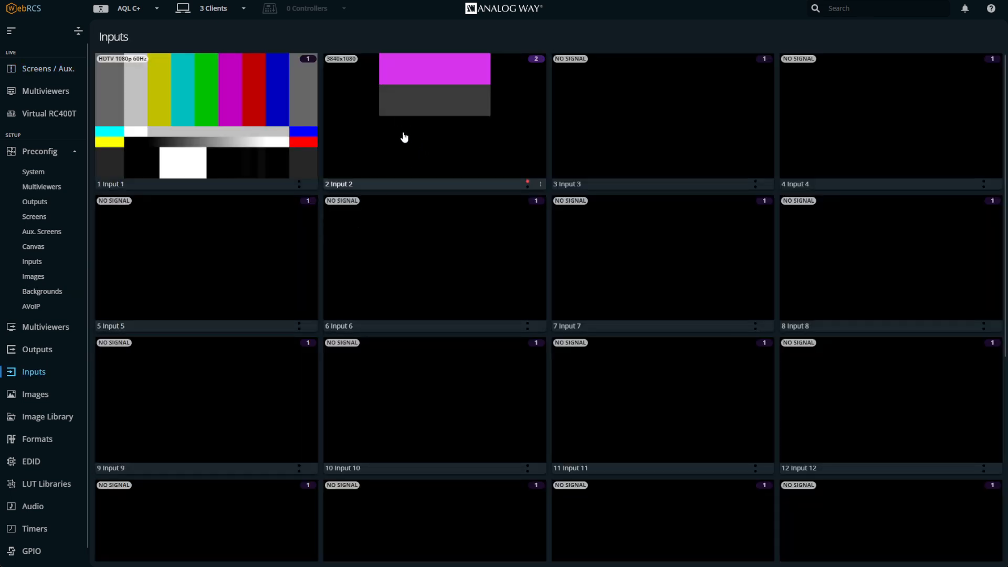
{"action": "left_click", "coordinate": [404, 137]}
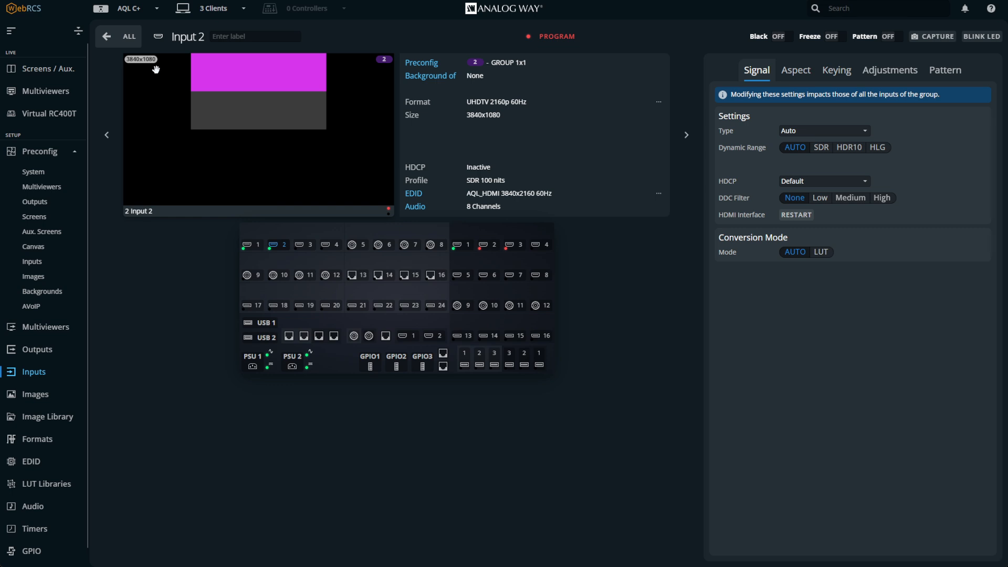
{"action": "left_click", "coordinate": [46, 291]}
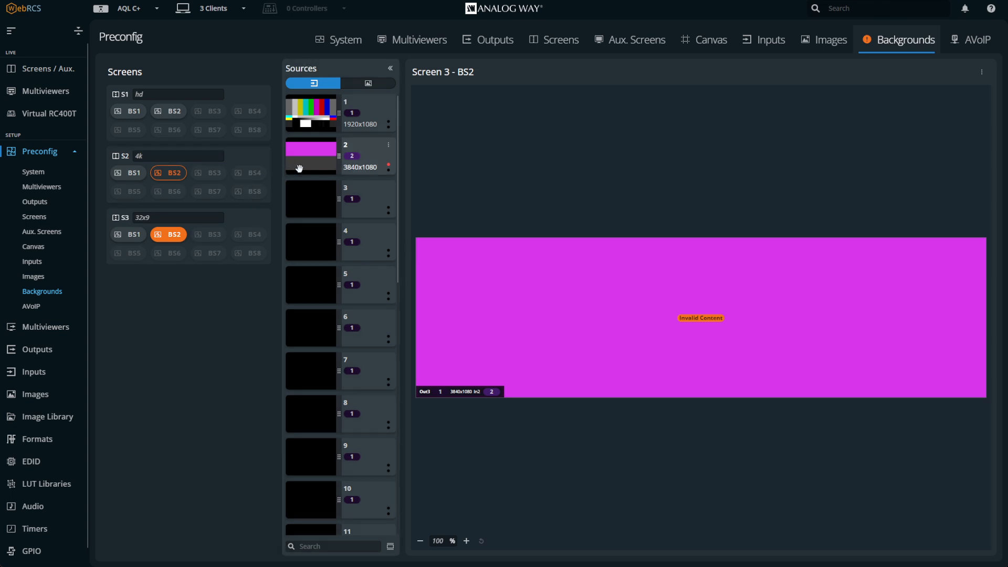
{"action": "left_click", "coordinate": [32, 371]}
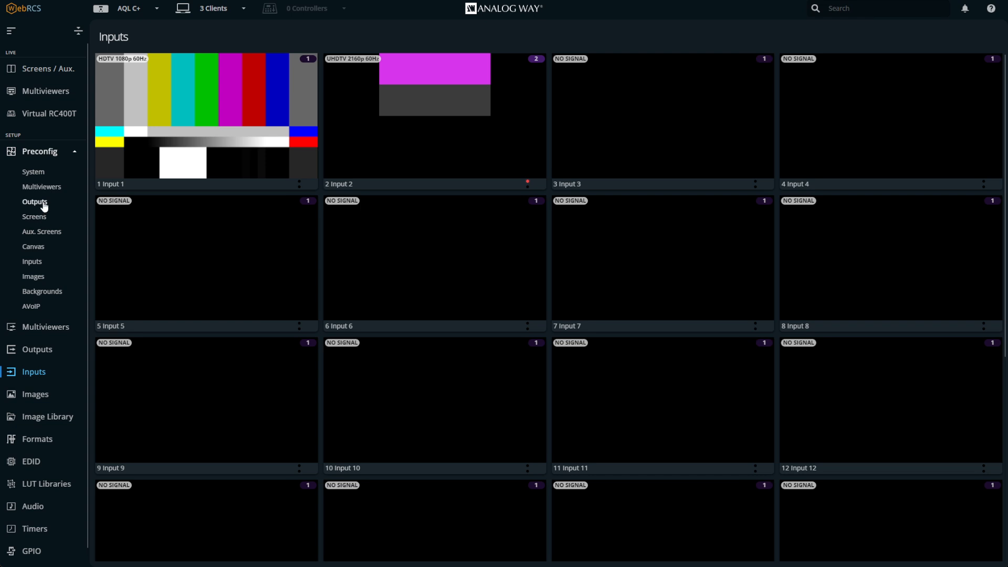
{"action": "left_click", "coordinate": [47, 291]}
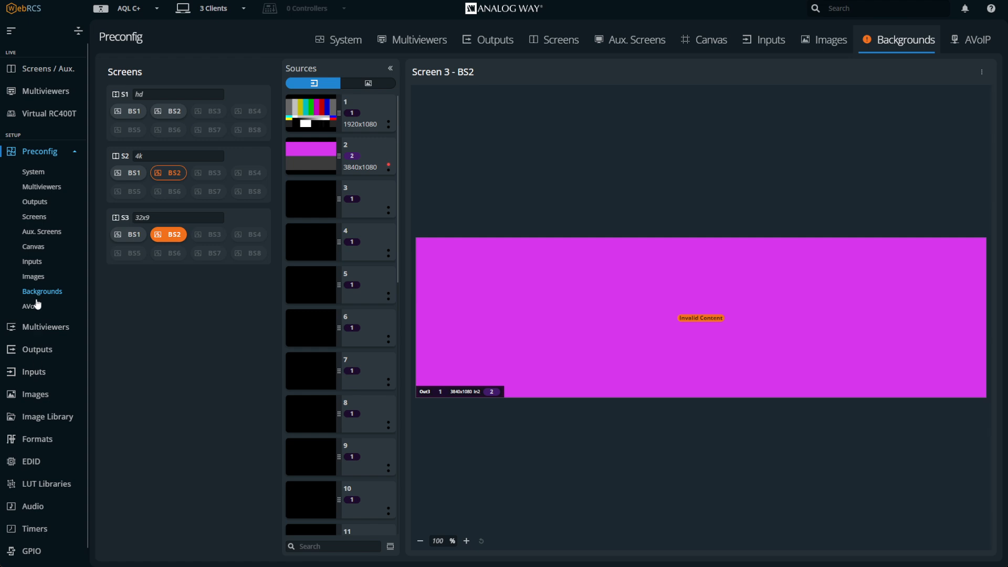
Disable screens 3 and 2 in the screen preconfiguration and apply the change
{"action": "left_click", "coordinate": [37, 219]}
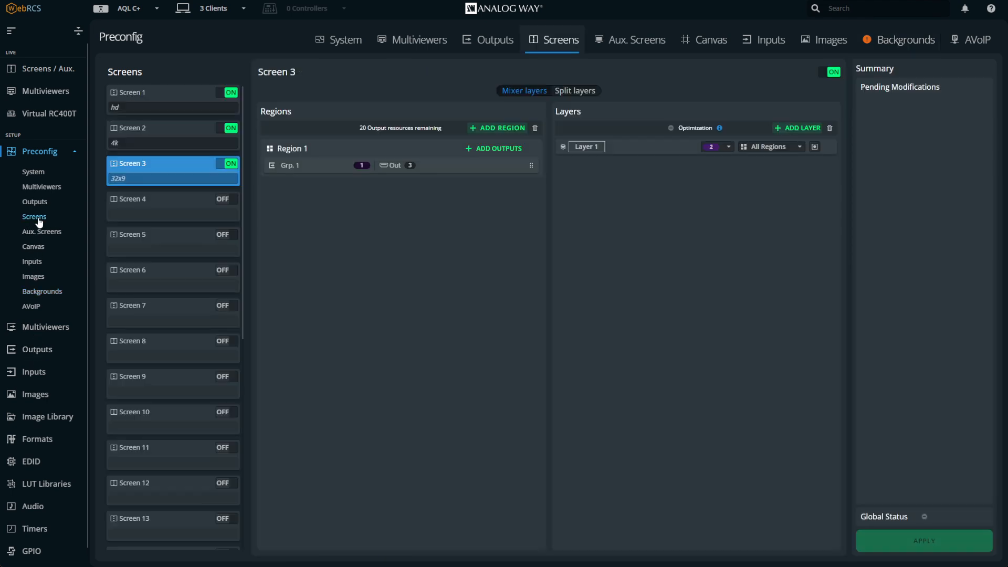
{"action": "left_click", "coordinate": [226, 162]}
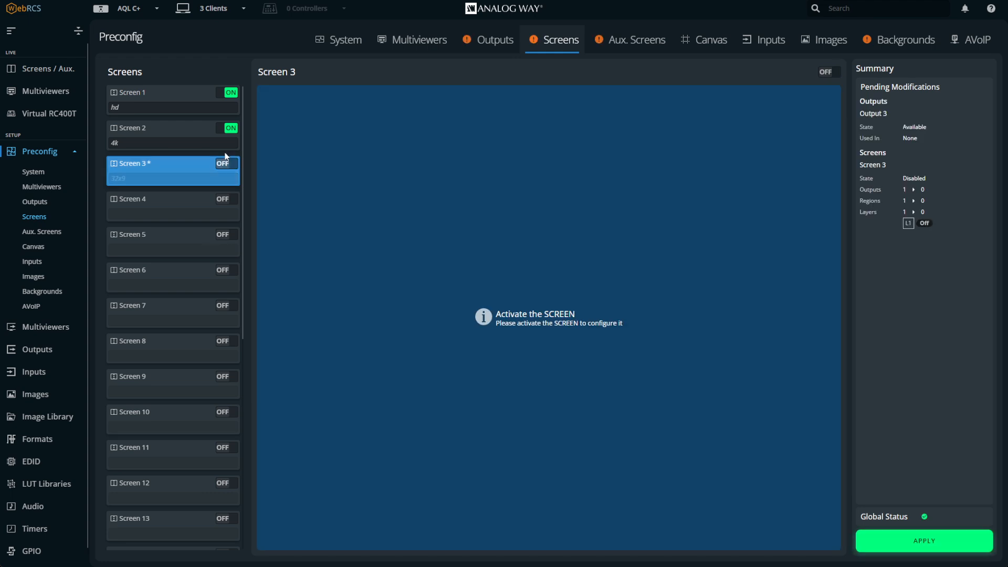
{"action": "left_click", "coordinate": [227, 128]}
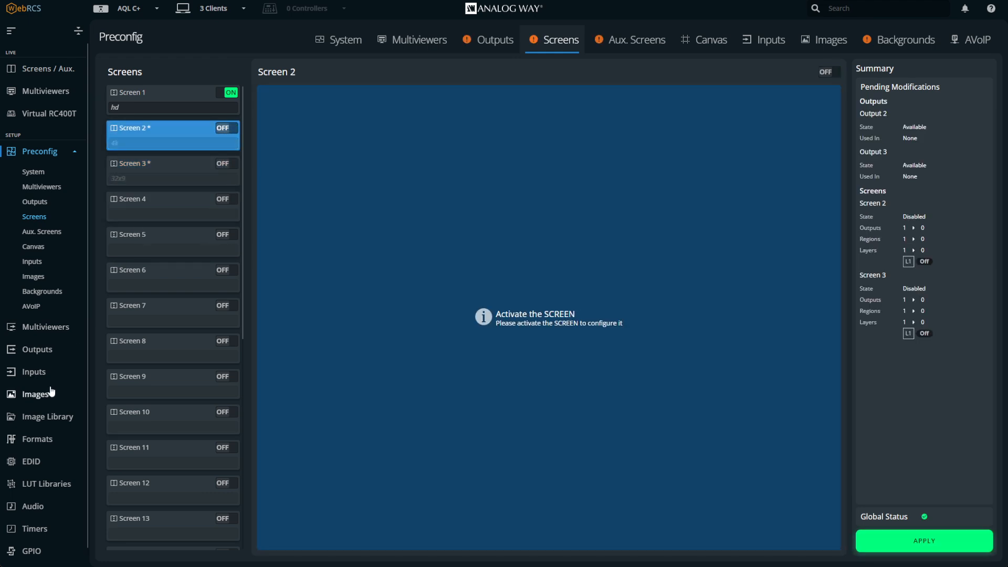
{"action": "left_click", "coordinate": [924, 541]}
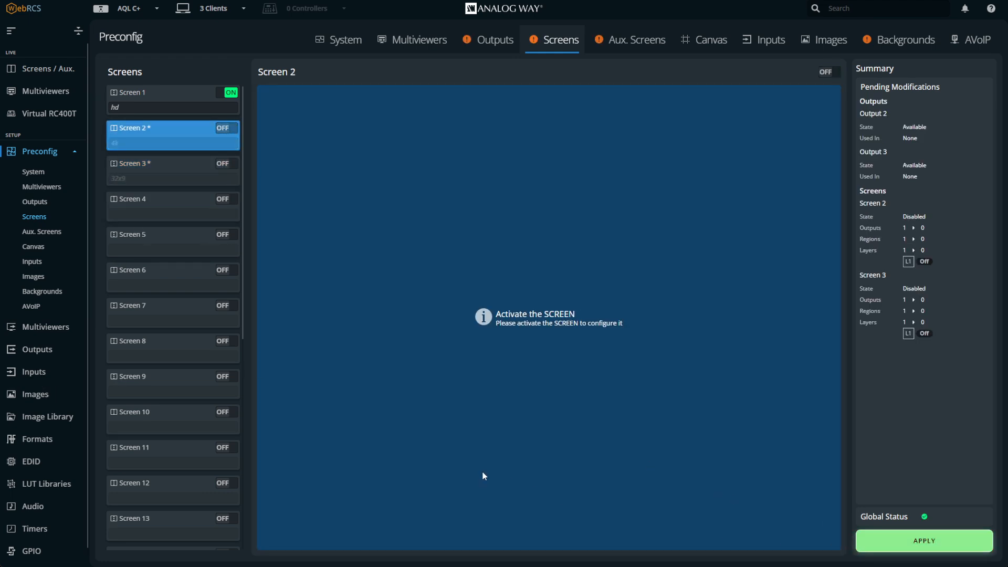
{"action": "left_click", "coordinate": [33, 373]}
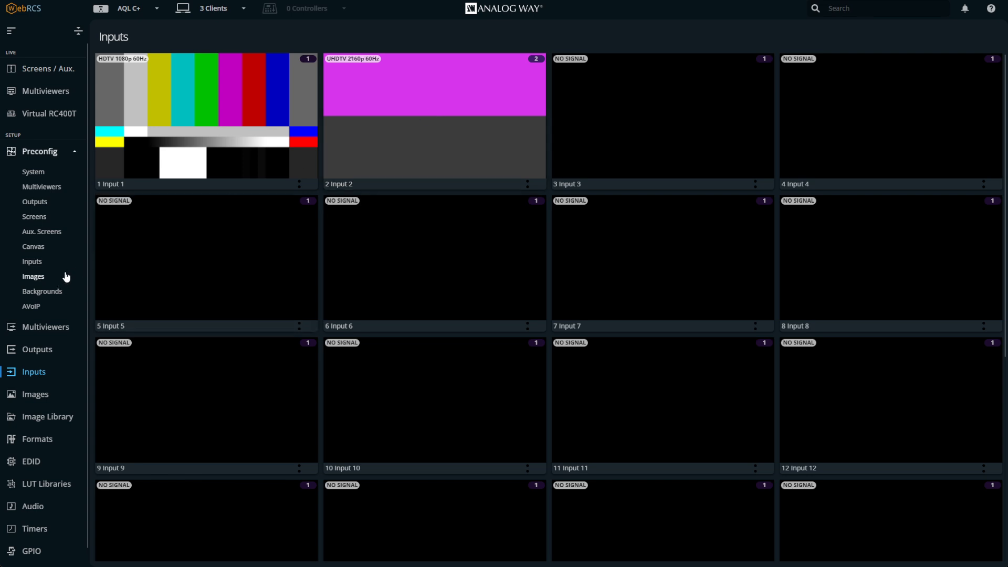
Re-enable screens 2 and 3 in the screen preconfiguration and apply the change
{"action": "left_click", "coordinate": [34, 222]}
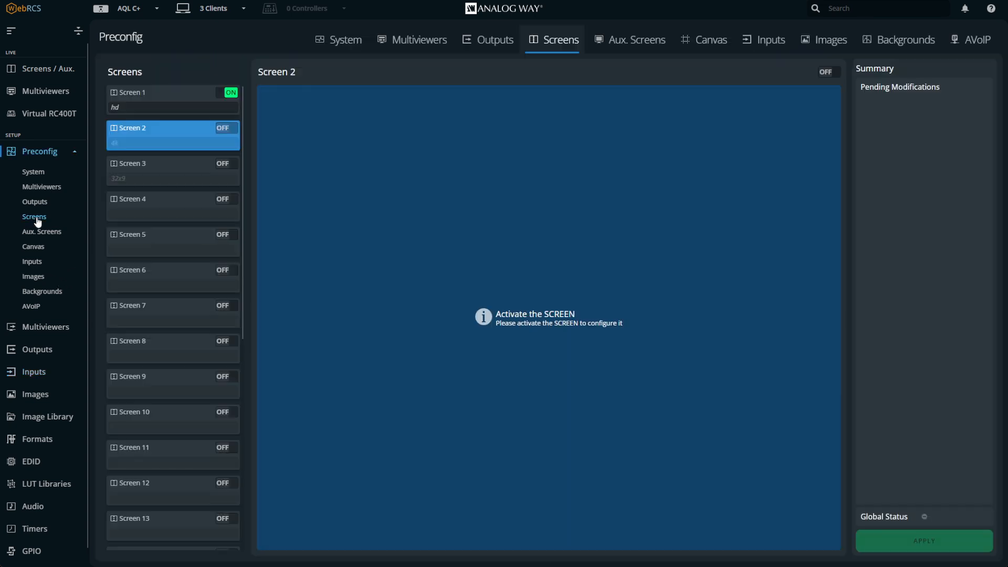
{"action": "left_click", "coordinate": [227, 128]}
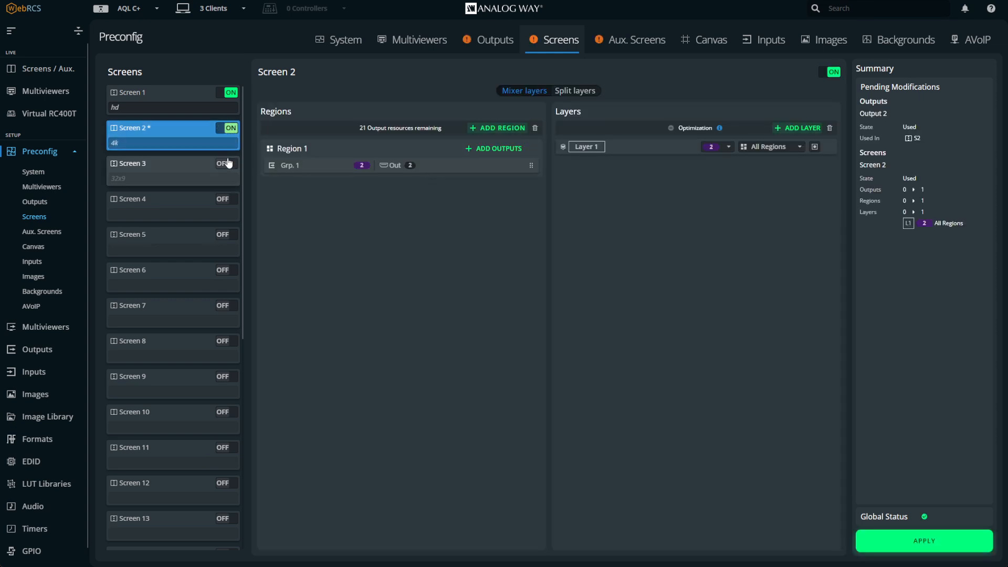
{"action": "left_click", "coordinate": [224, 163]}
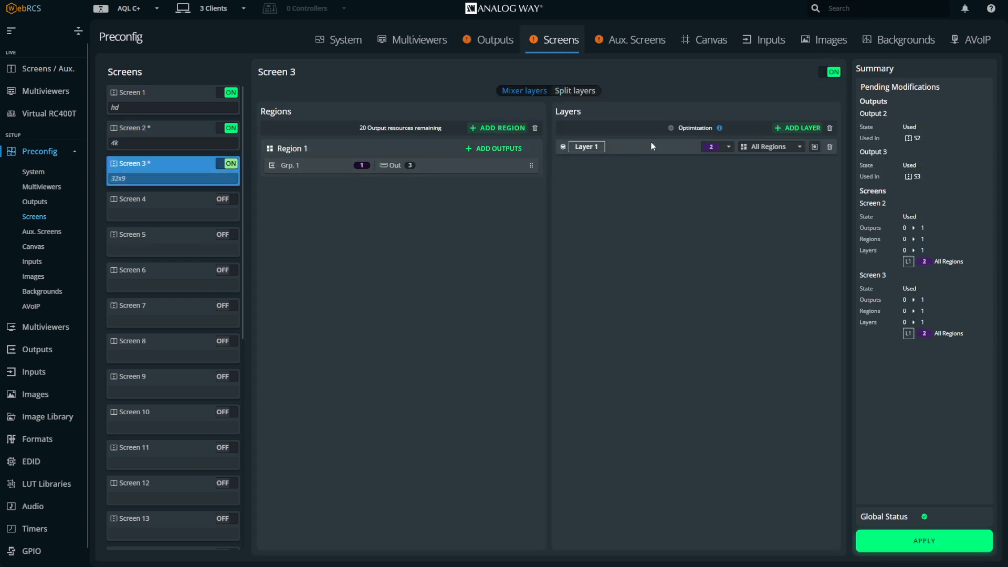
{"action": "left_click", "coordinate": [892, 541]}
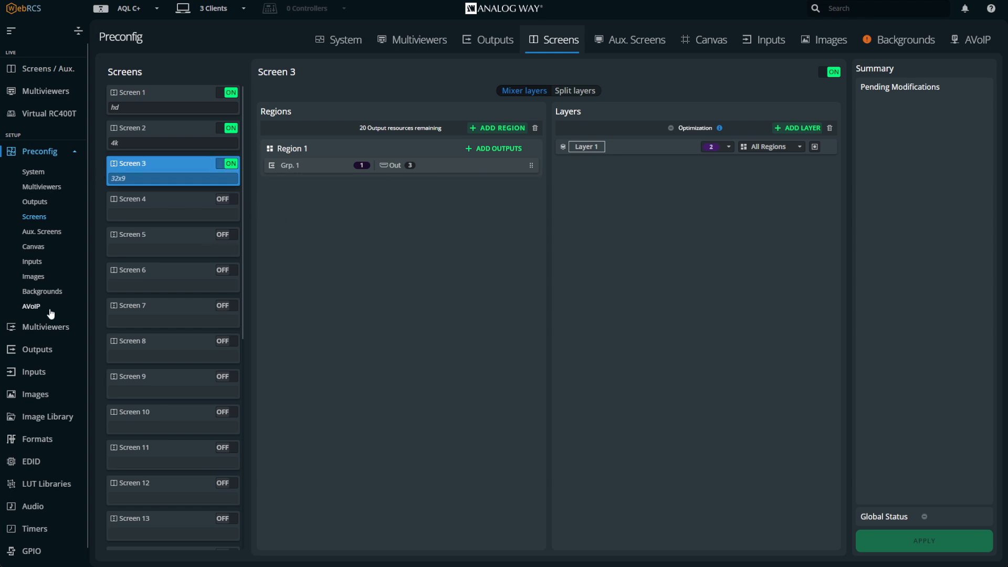
Remove Input 2 from all background sets in the backgrounds preconfiguration
{"action": "left_click", "coordinate": [42, 373]}
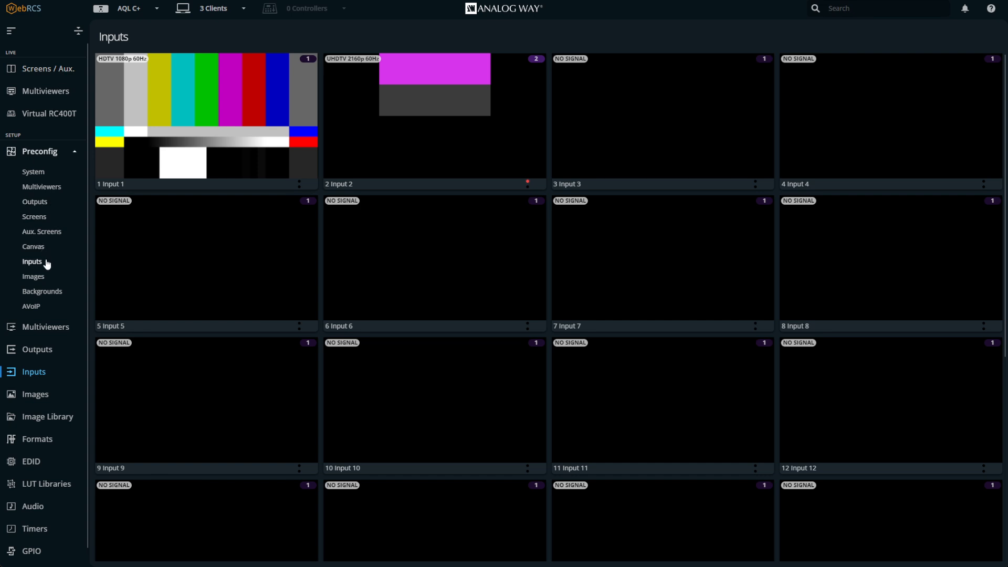
{"action": "left_click", "coordinate": [45, 294]}
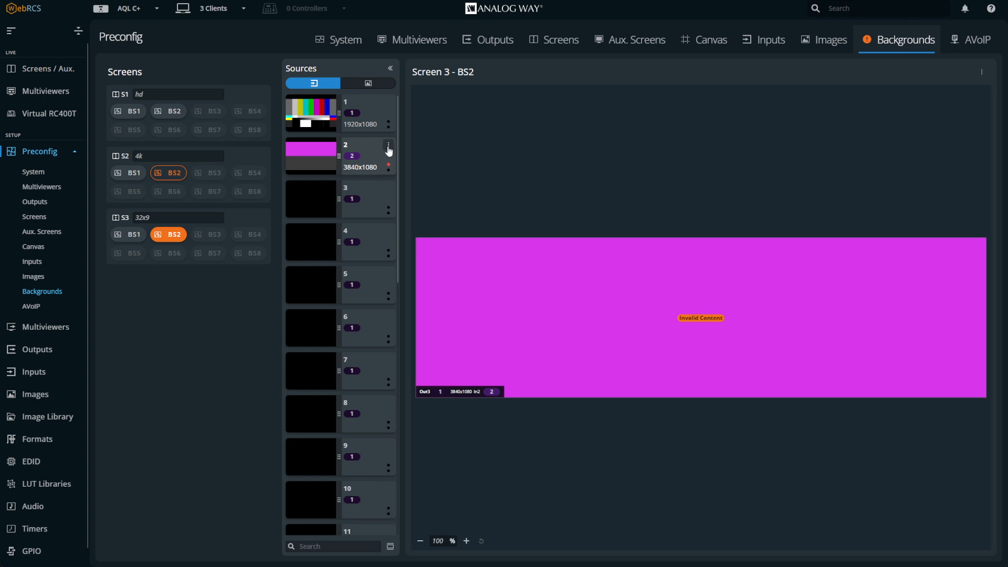
{"action": "left_click", "coordinate": [388, 148]}
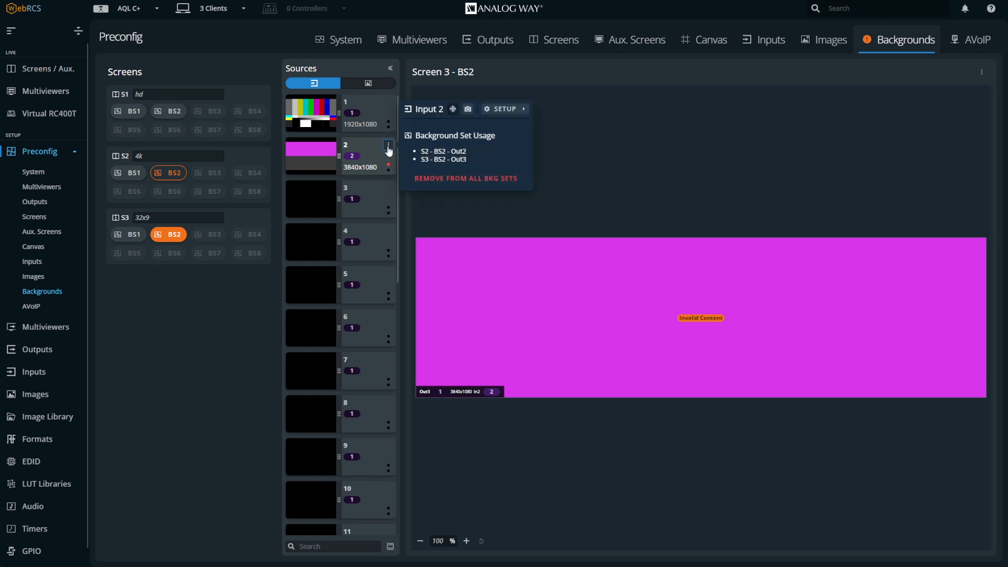
{"action": "left_click", "coordinate": [456, 179]}
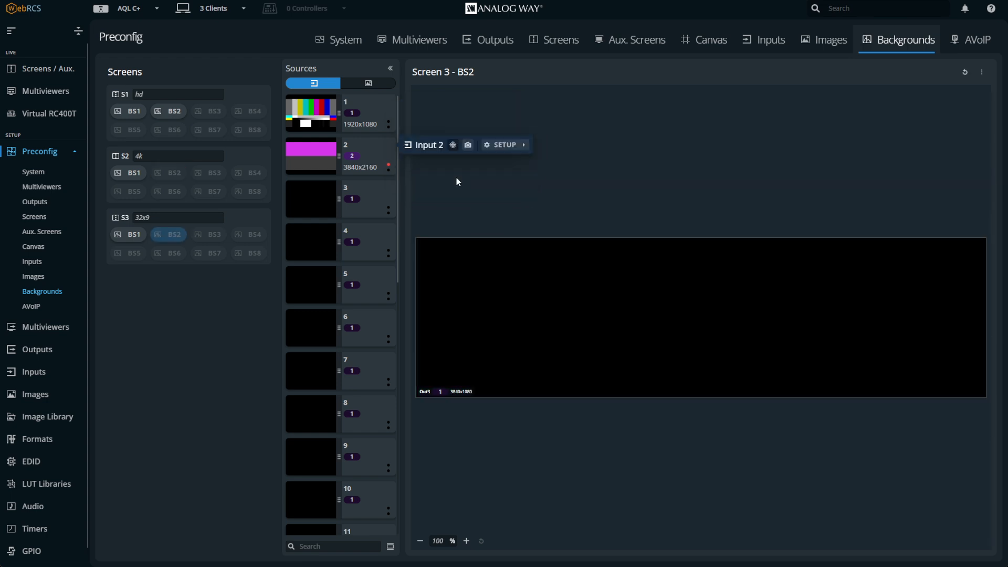
Review the inputs, return to the screens view and inspect the device overview
{"action": "left_click", "coordinate": [41, 378]}
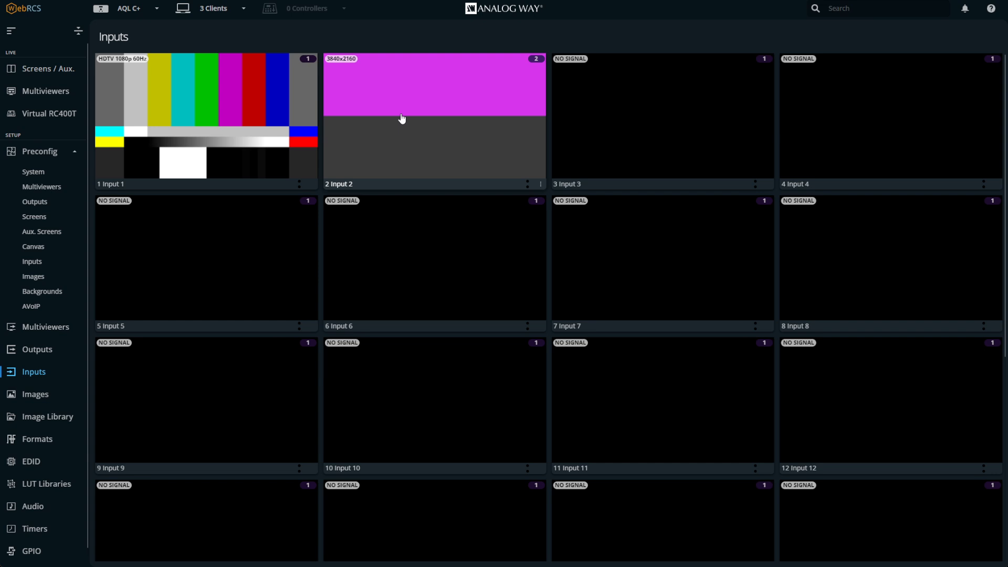
{"action": "left_click", "coordinate": [53, 69]}
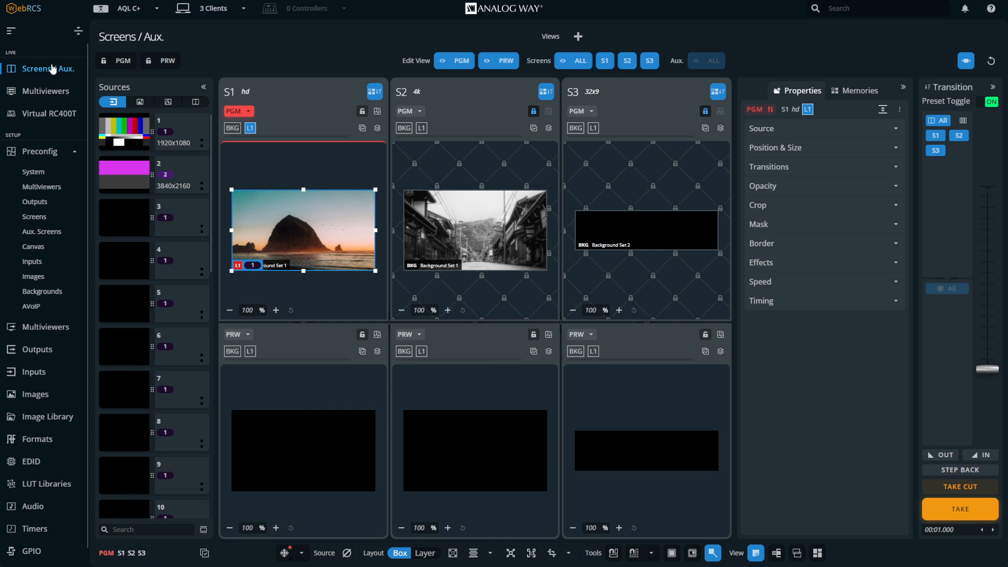
{"action": "left_click", "coordinate": [127, 10]}
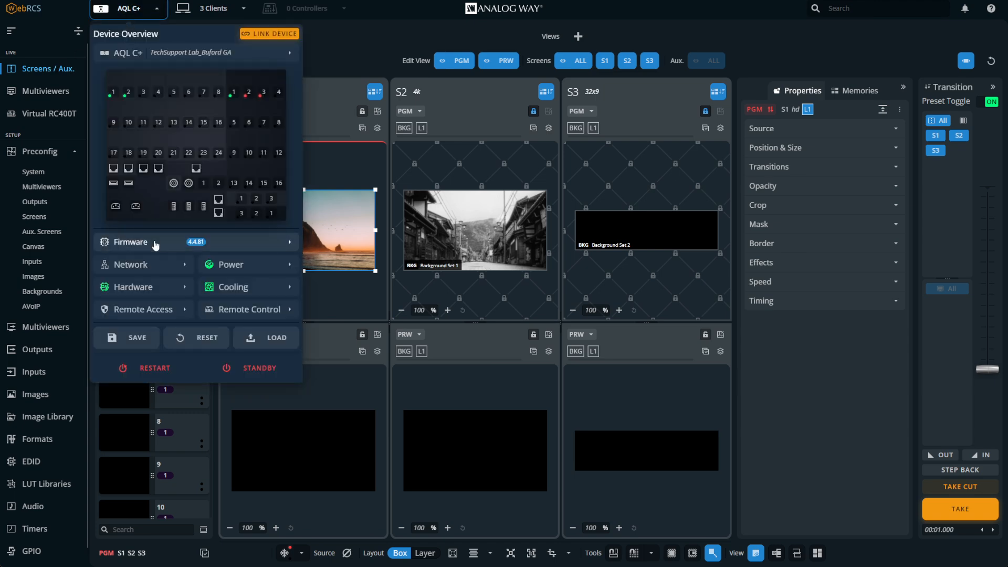
{"action": "left_click", "coordinate": [337, 70]}
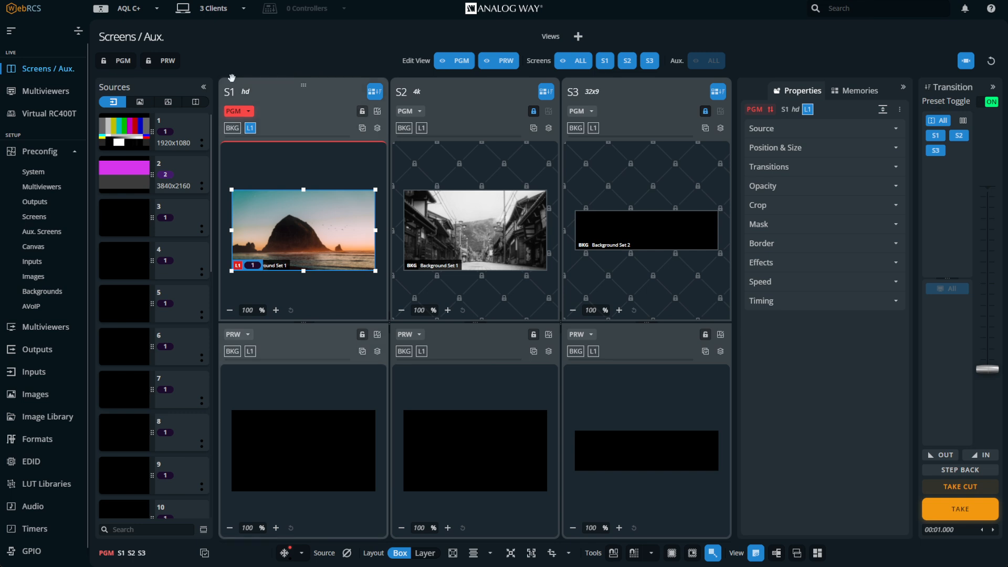